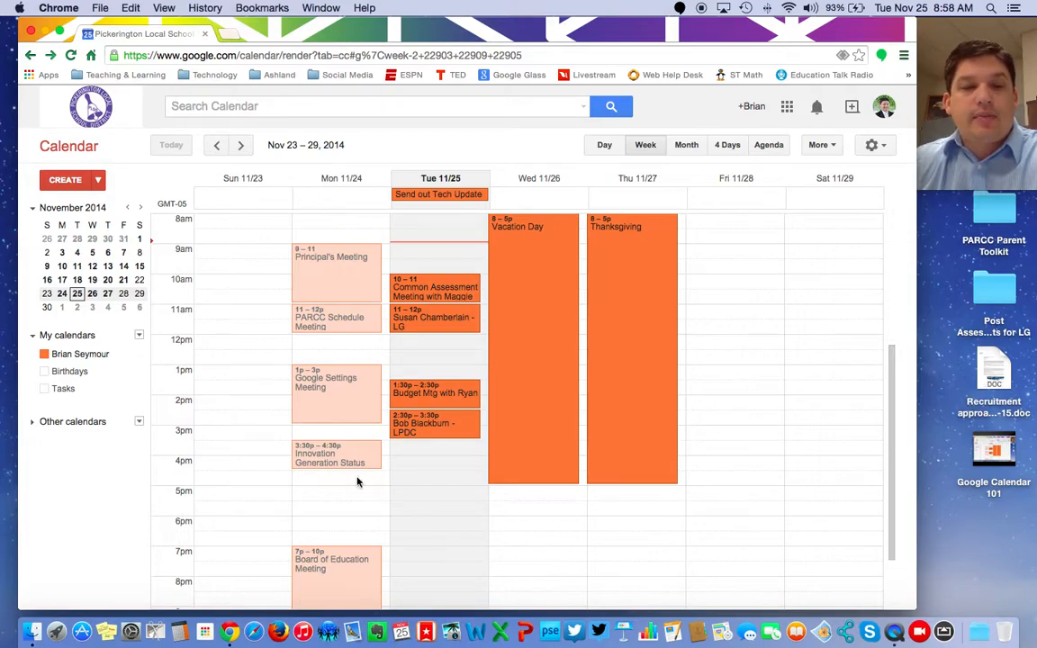
- Show the Birthdays calendar, and hide it again
left_click(93, 371)
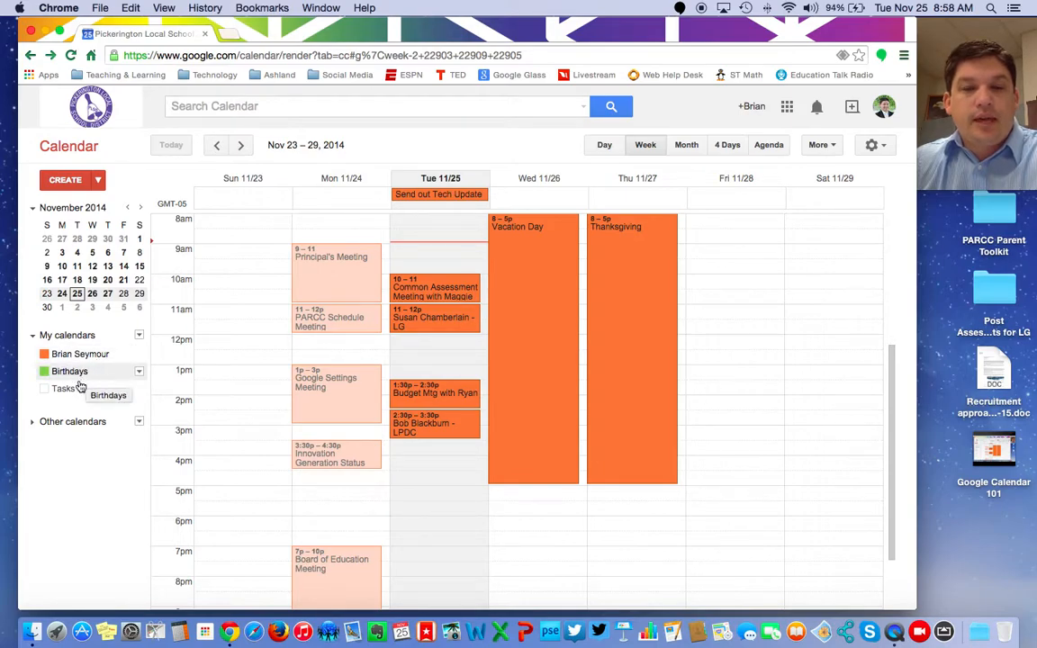
left_click(74, 372)
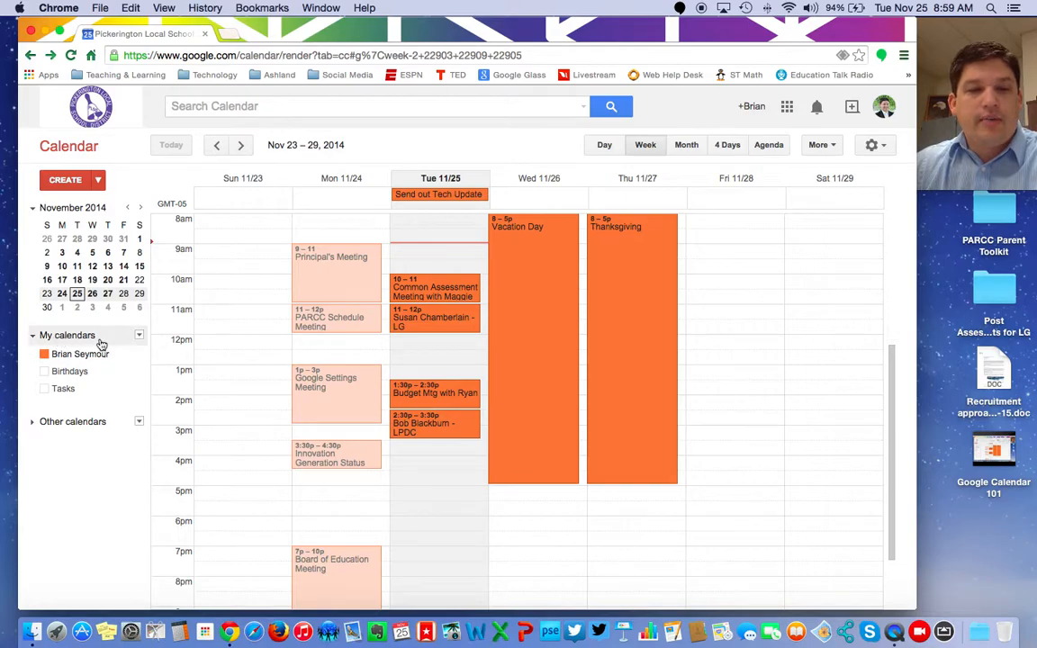
- Start a new calendar under My calendars and name it "Pickerington HS North - Lecture Hall"
left_click(139, 336)
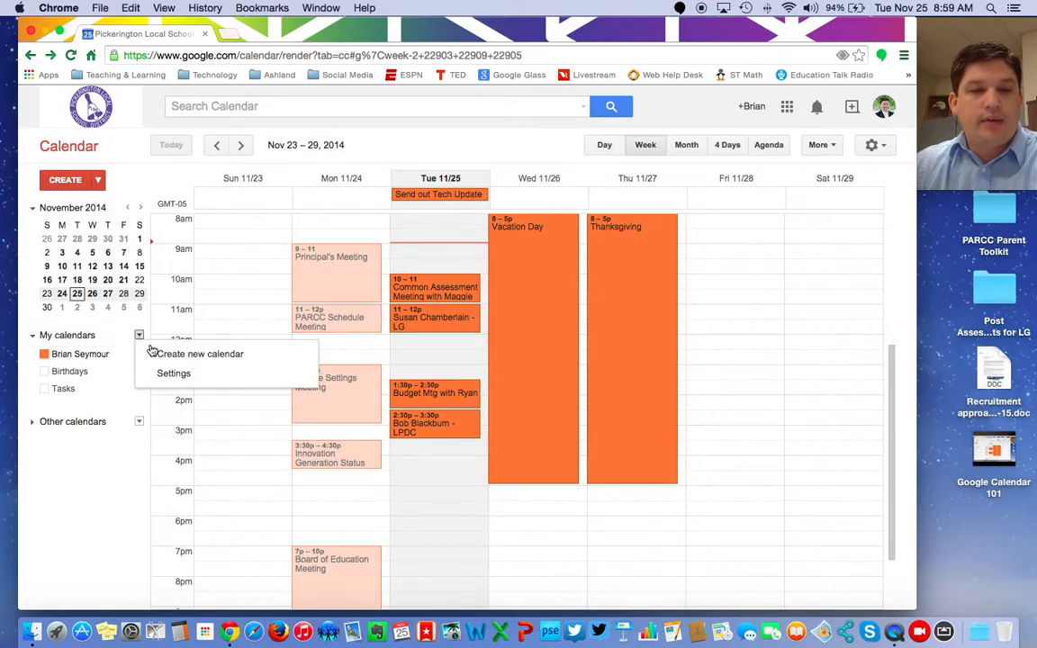
left_click(160, 353)
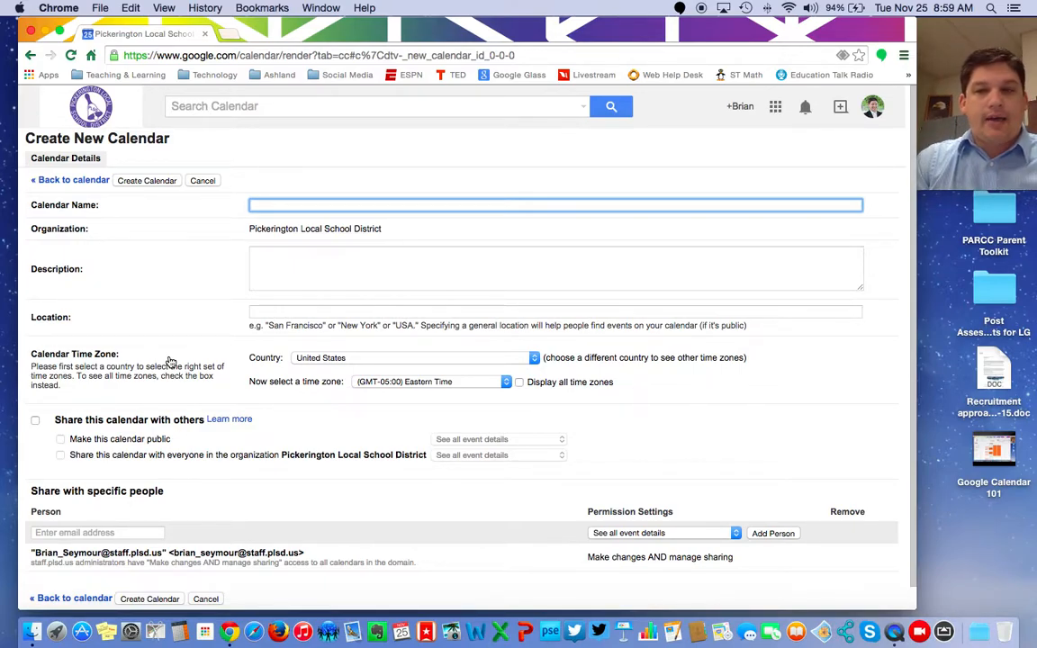
type("Pic")
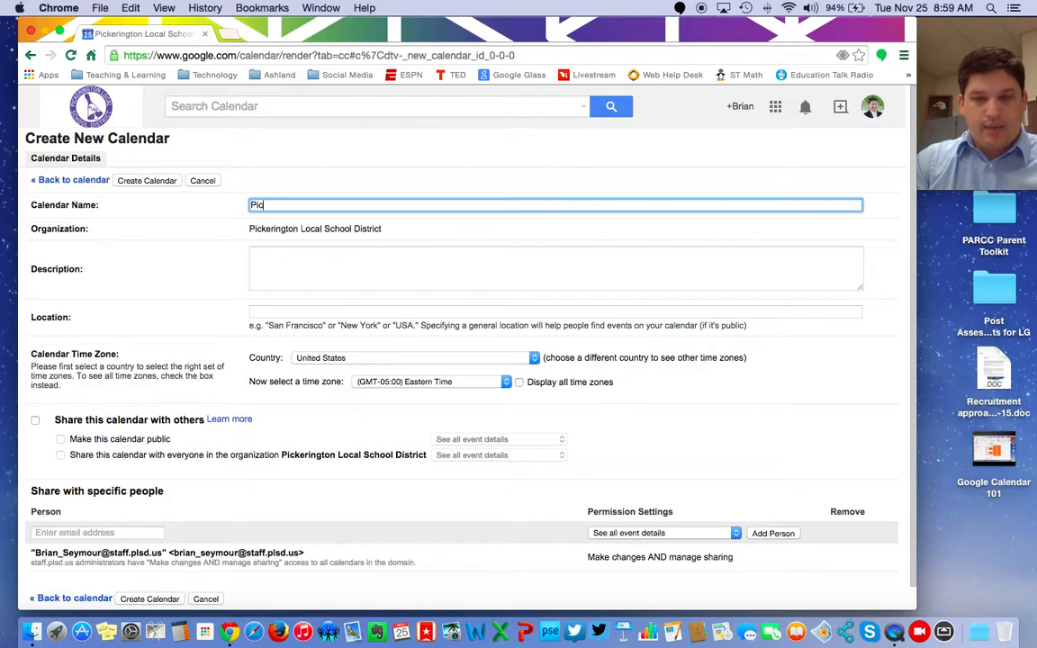
type("kerington HS Nort")
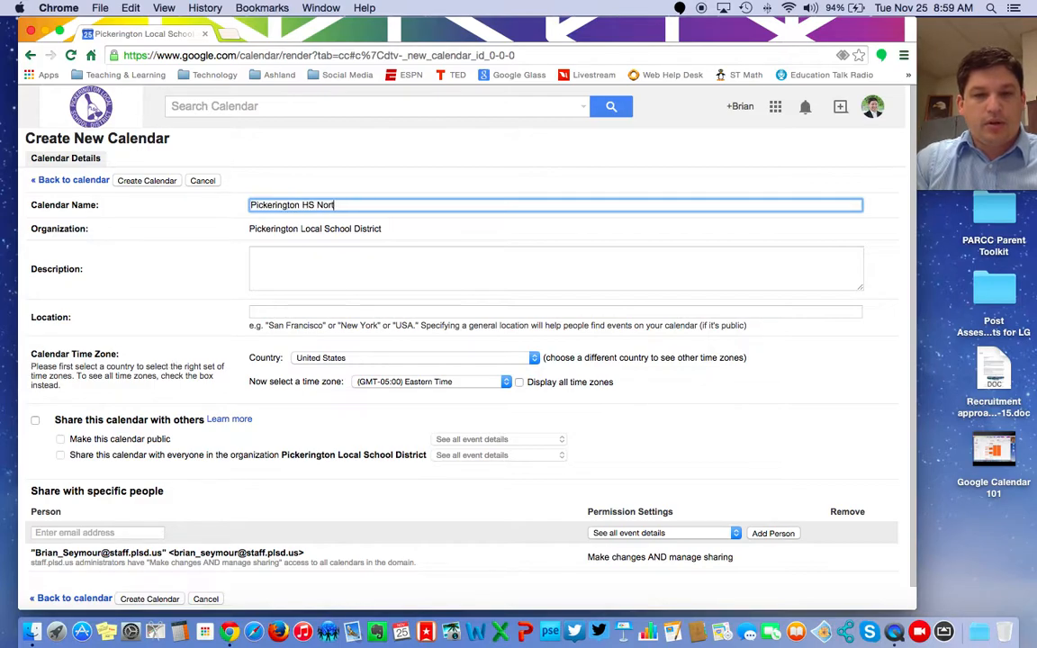
type("h - Lecture Hall")
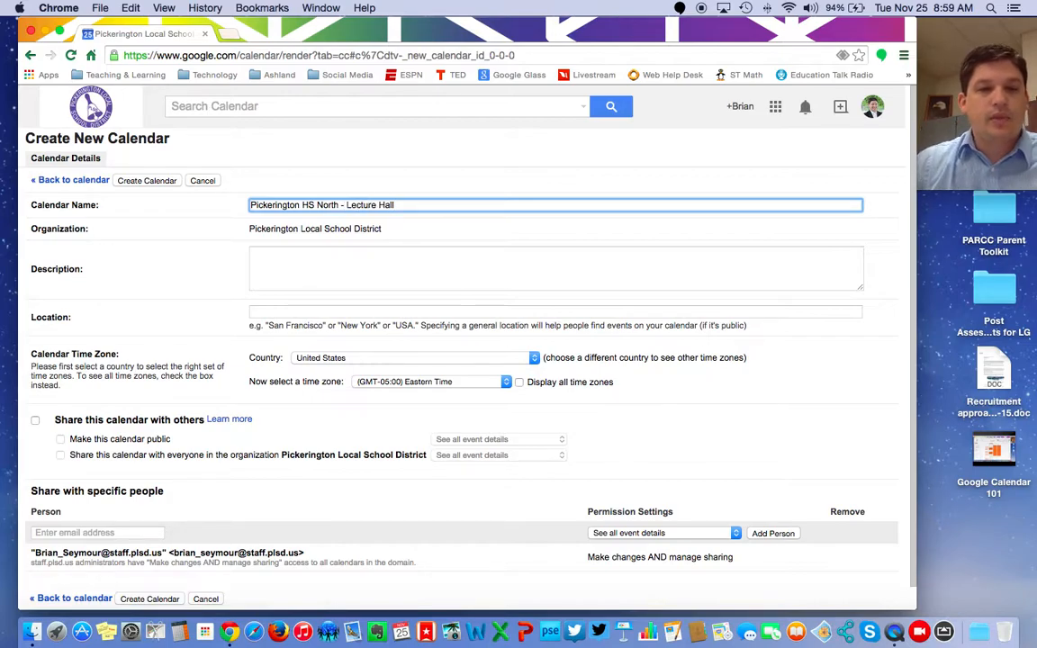
- Enter the calendar description "Please use this calendar to book times in the PHSN lecture hall."
left_click(317, 274)
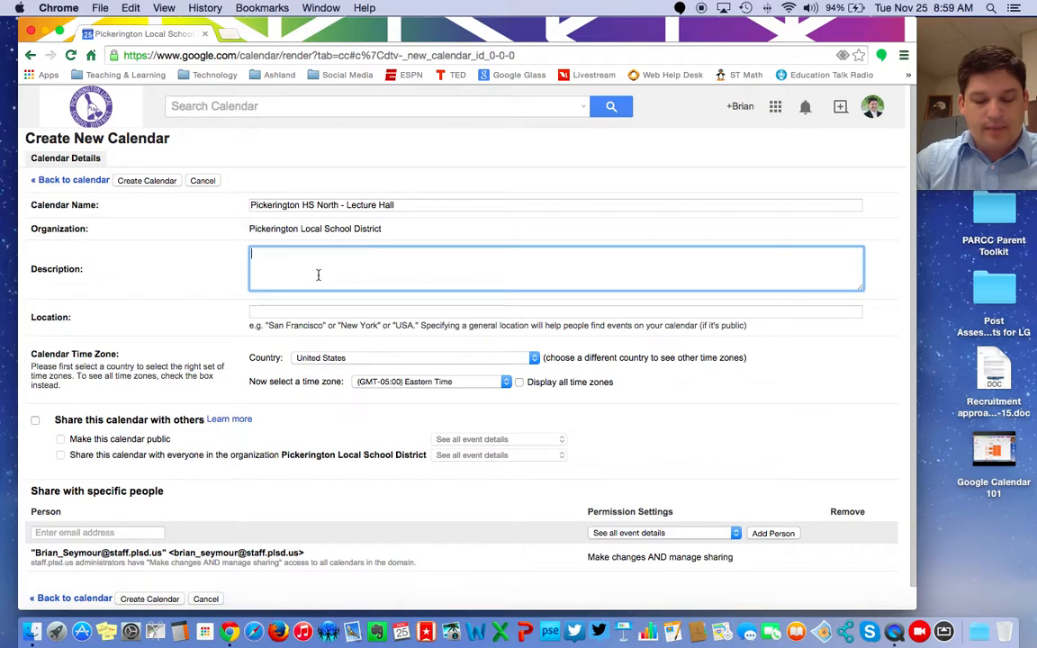
type("Please use this calendar to book times in the PHSN lectu")
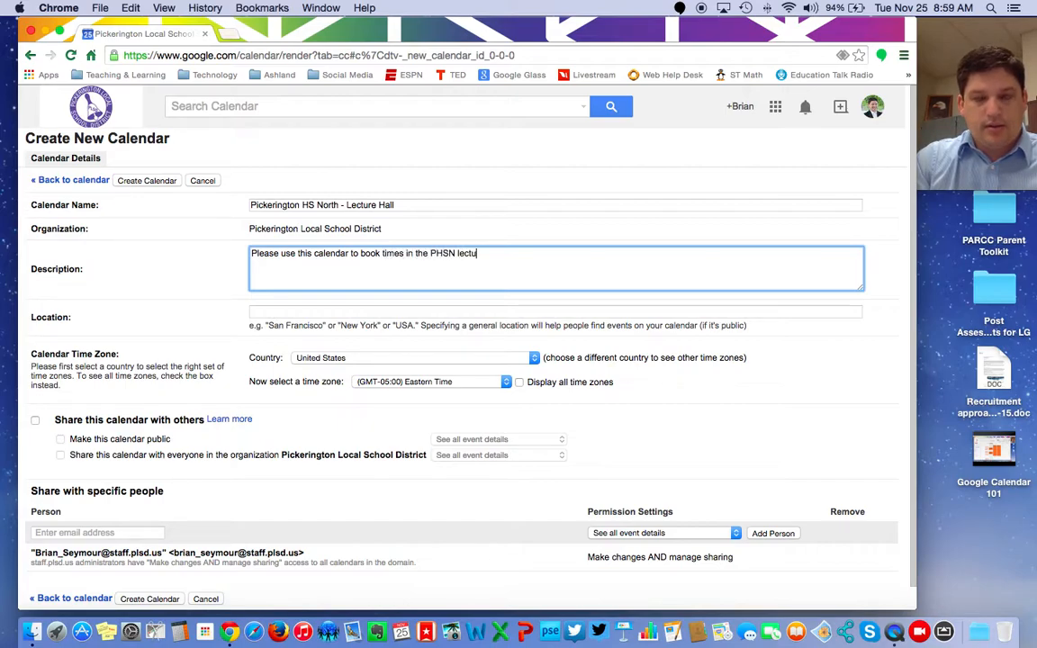
type("re hall.")
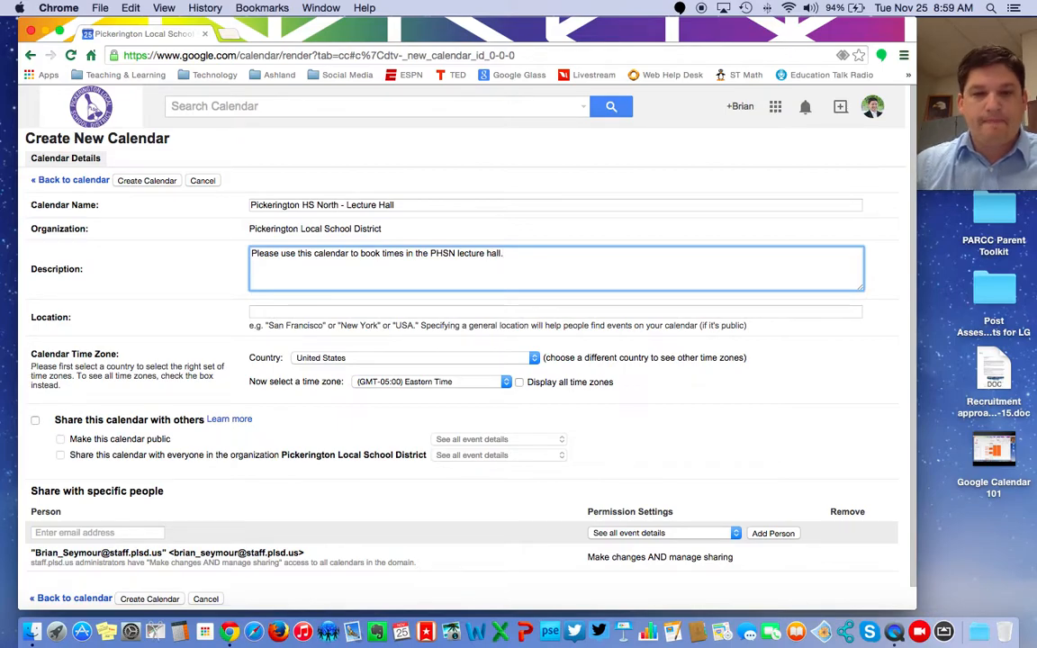
scroll(264, 407, "down", 1)
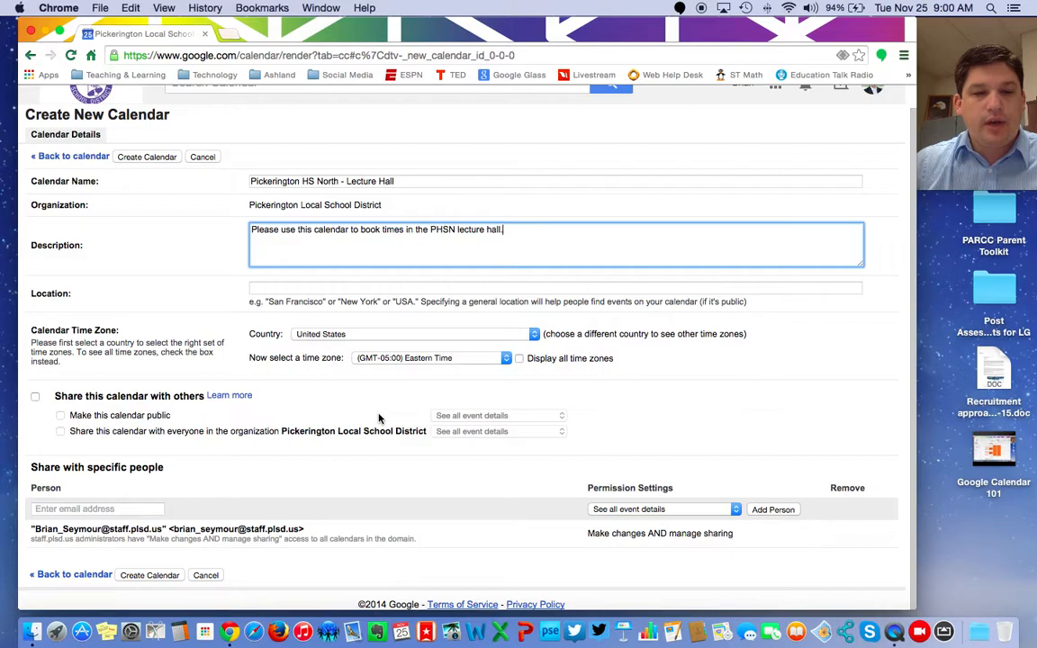
left_click(36, 397)
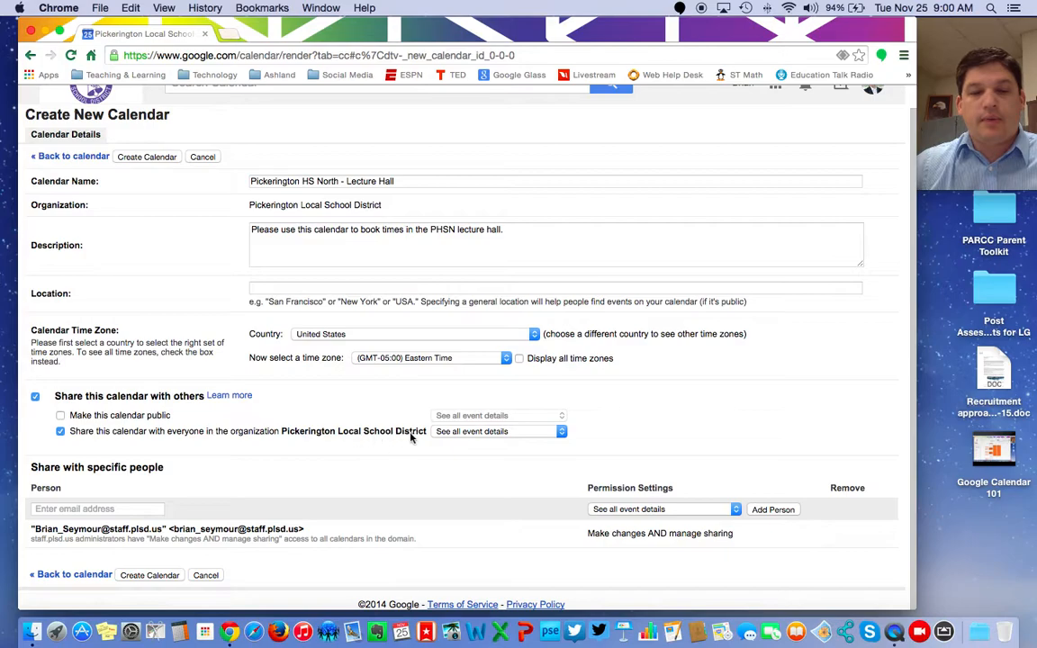
left_click(60, 415)
left_click(497, 416)
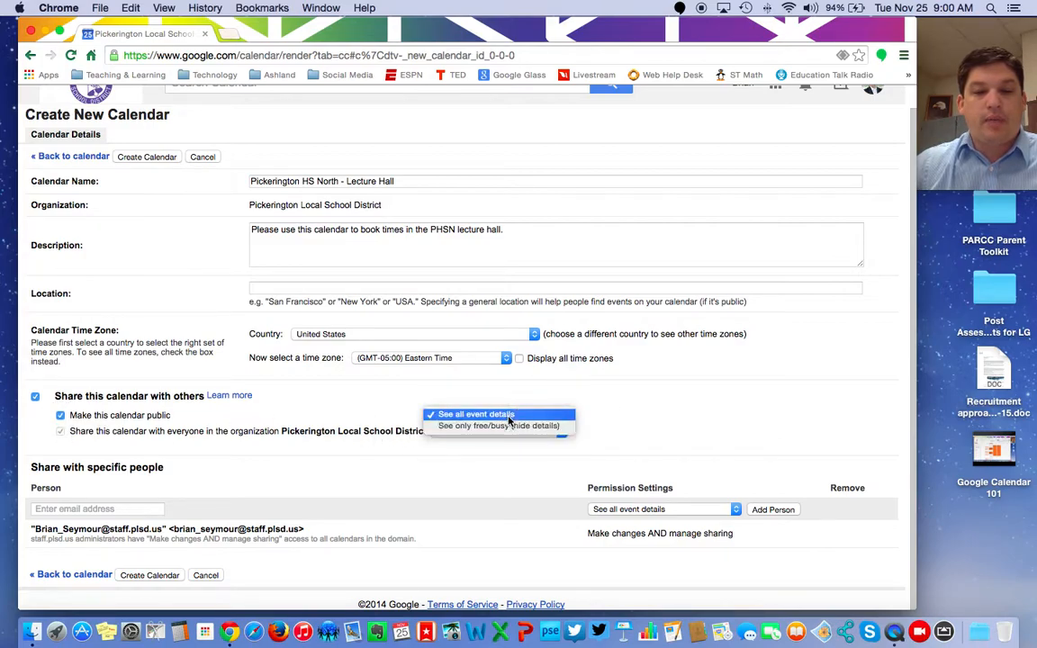
left_click(380, 416)
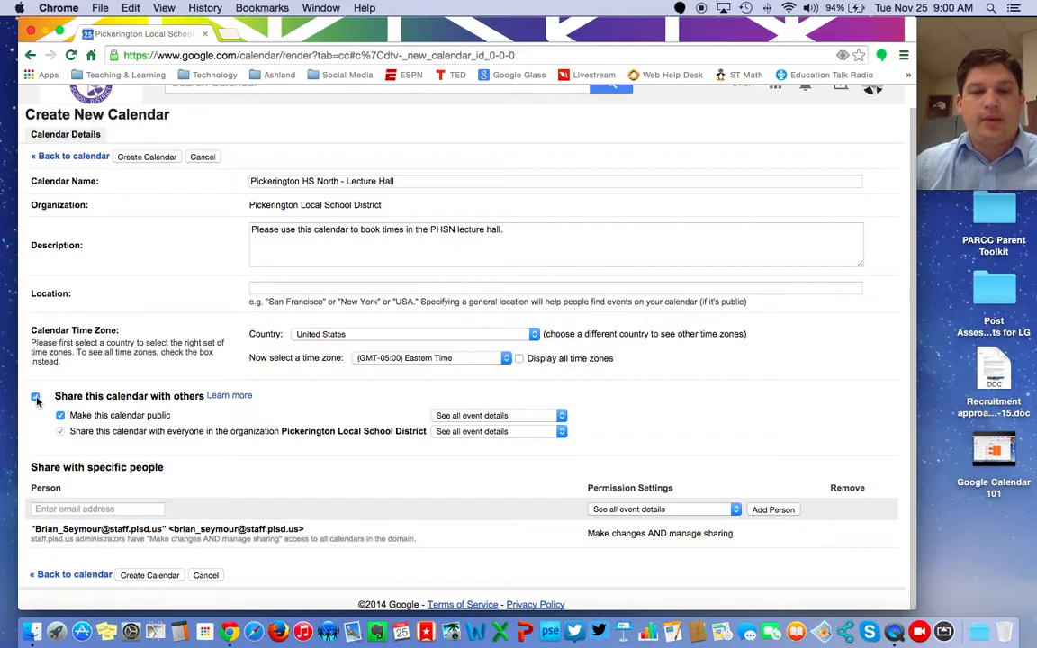
left_click(35, 397)
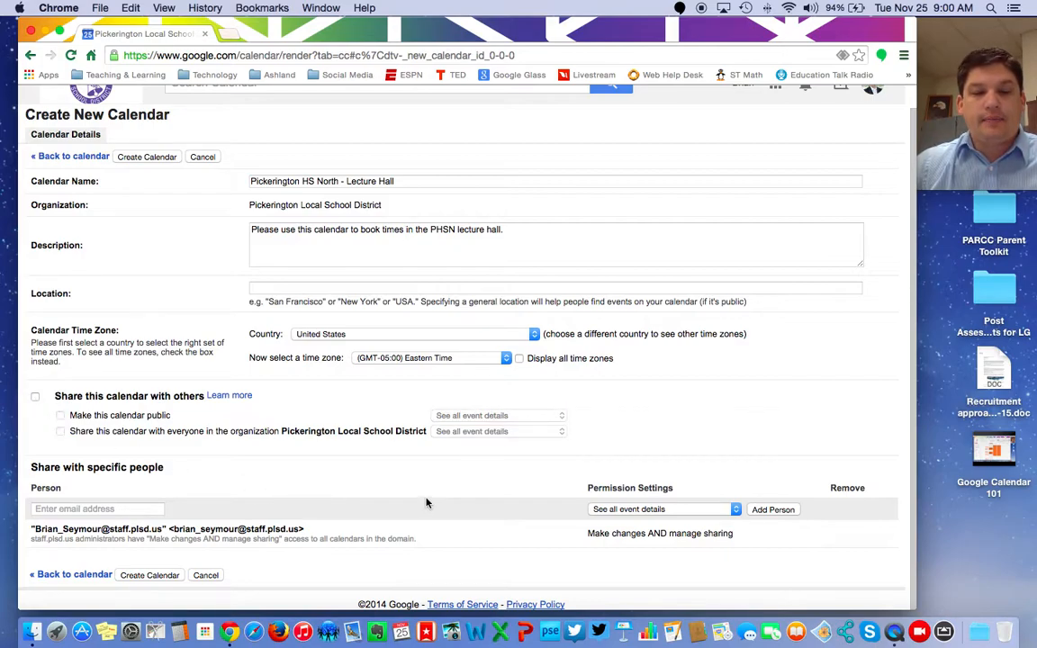
- Share the new calendar with a specific staff member and set the permission to "Make changes AND manage sharing"
left_click(117, 510)
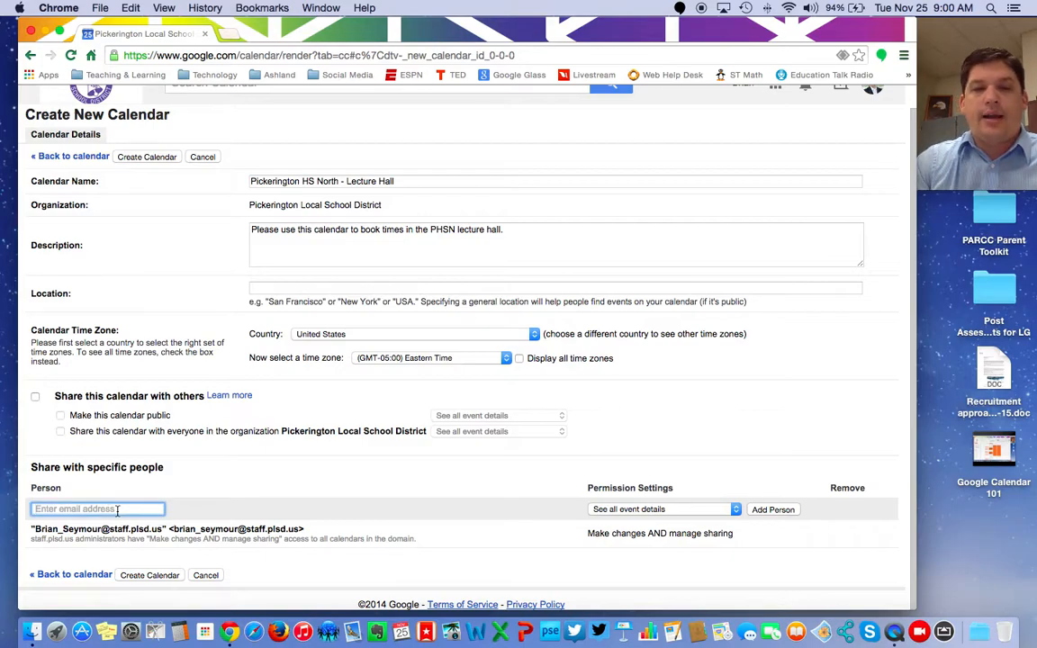
type("Mark Ul")
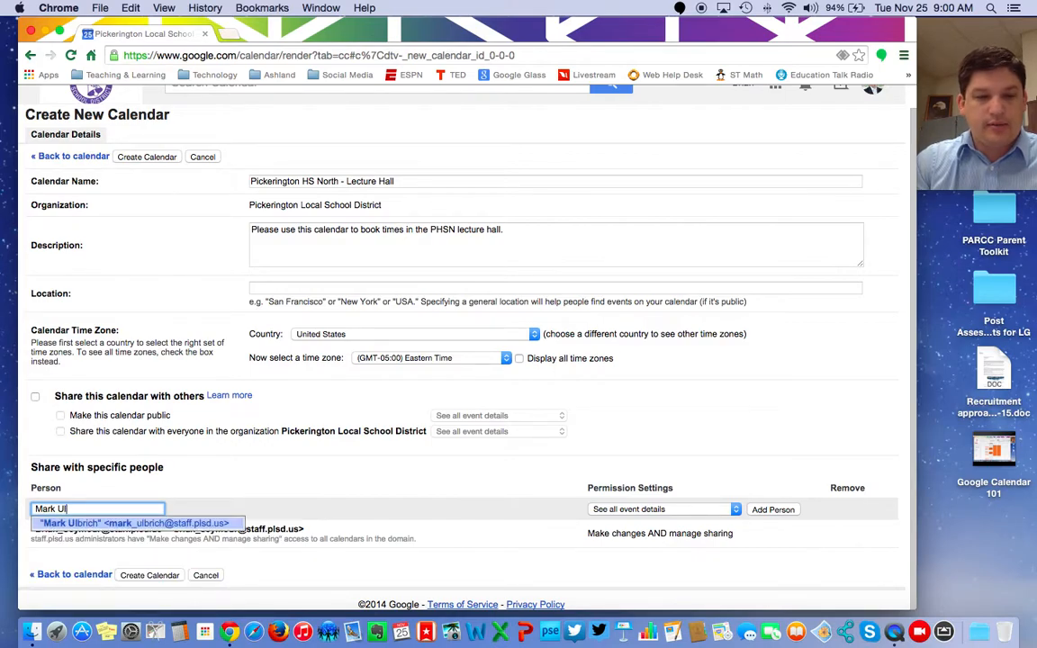
left_click(151, 526)
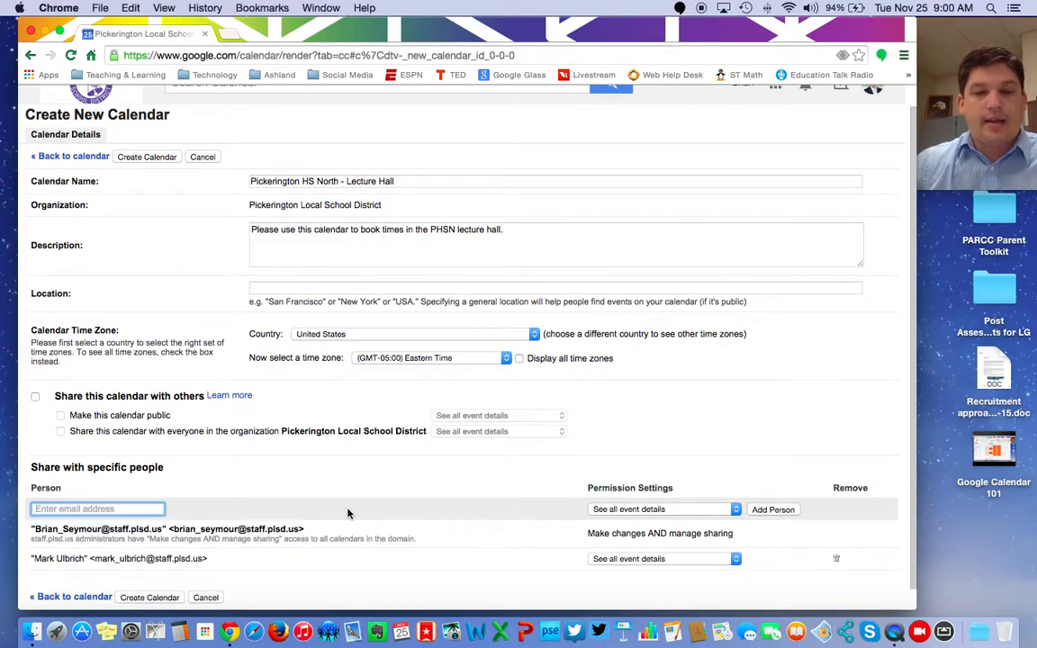
scroll(360, 522, "down", 2)
left_click(666, 537)
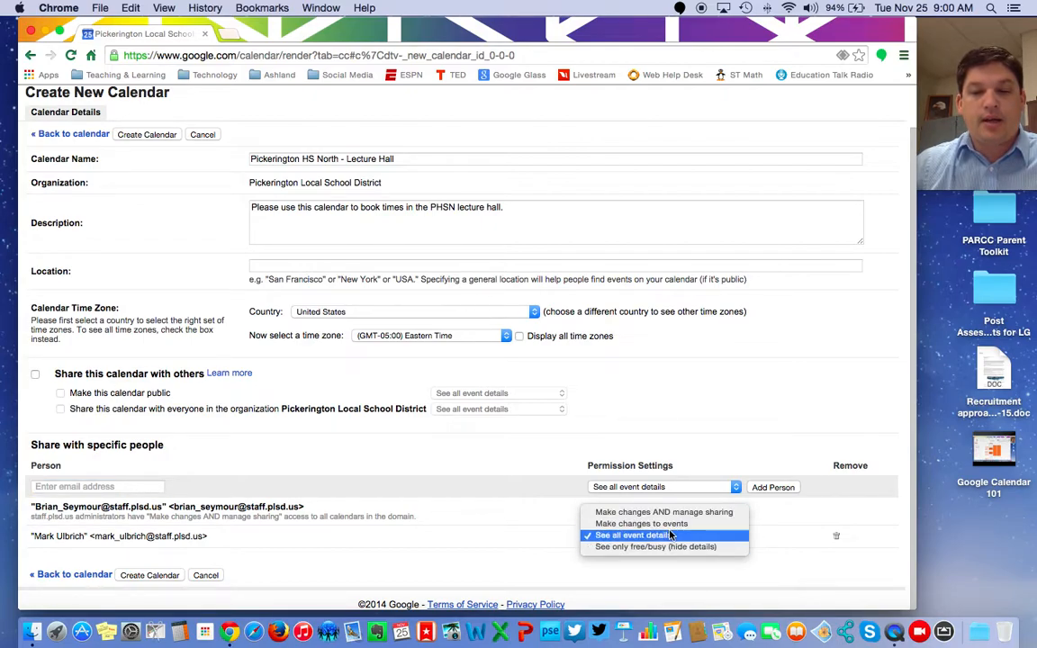
left_click(668, 517)
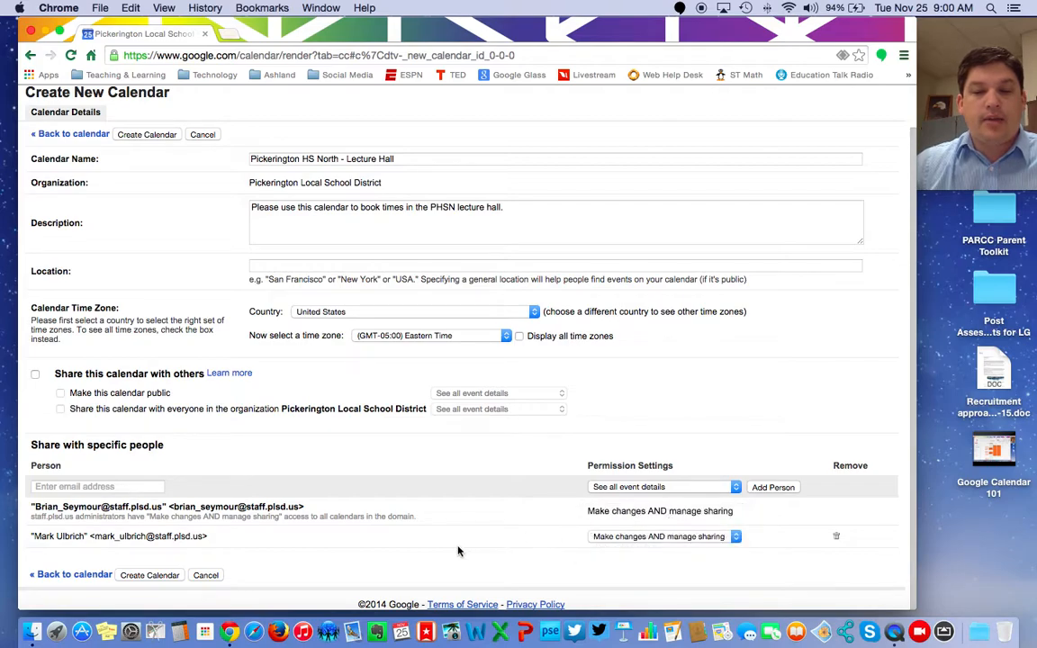
- Add a second staff member to the calendar's sharing list with the "Make changes AND manage sharing" permission
left_click(67, 486)
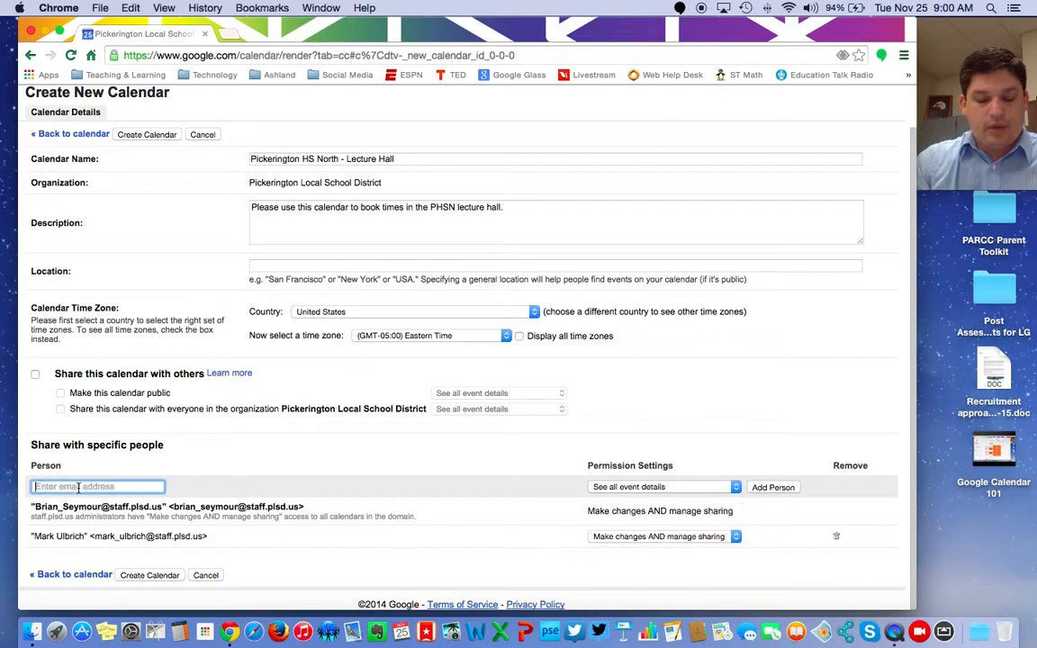
type("Tom L")
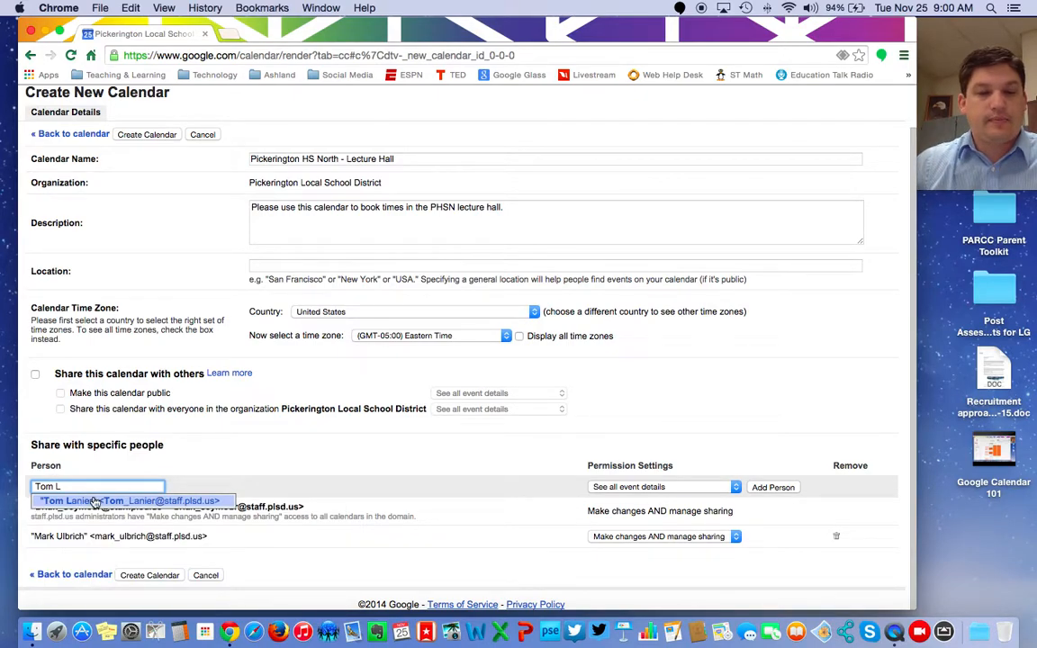
left_click(85, 500)
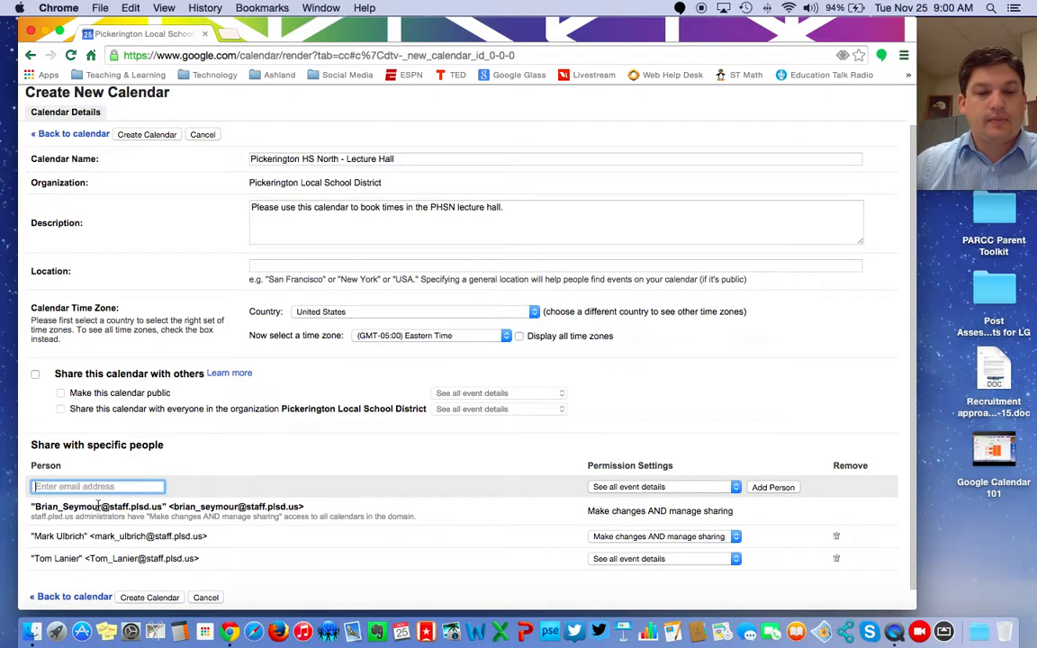
left_click(682, 559)
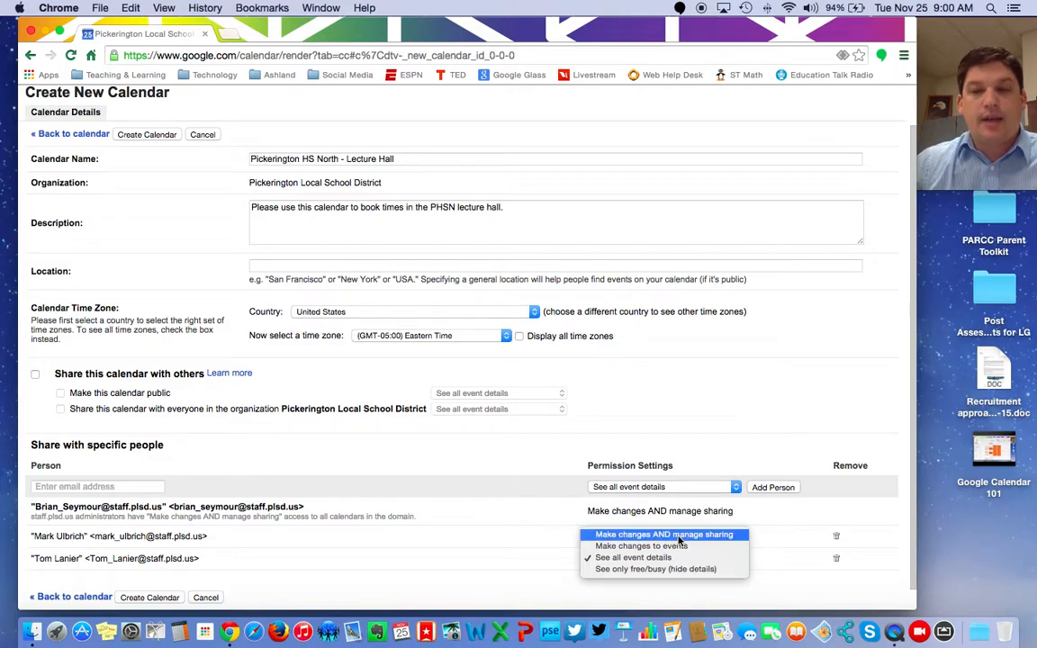
left_click(681, 537)
scroll(517, 552, "down", 1)
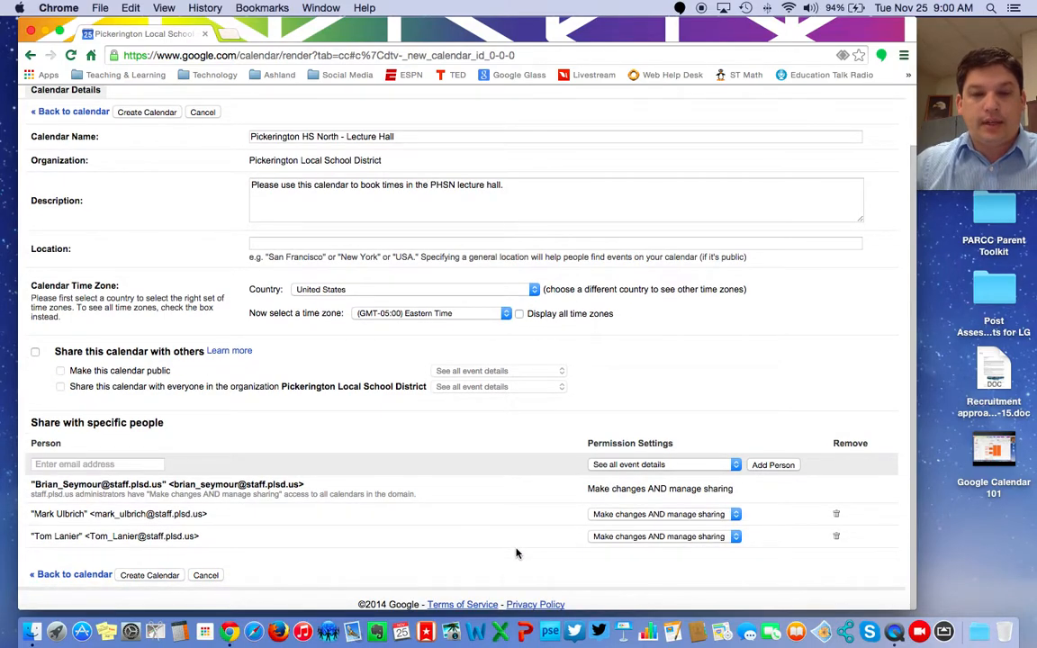
left_click(149, 463)
type("All")
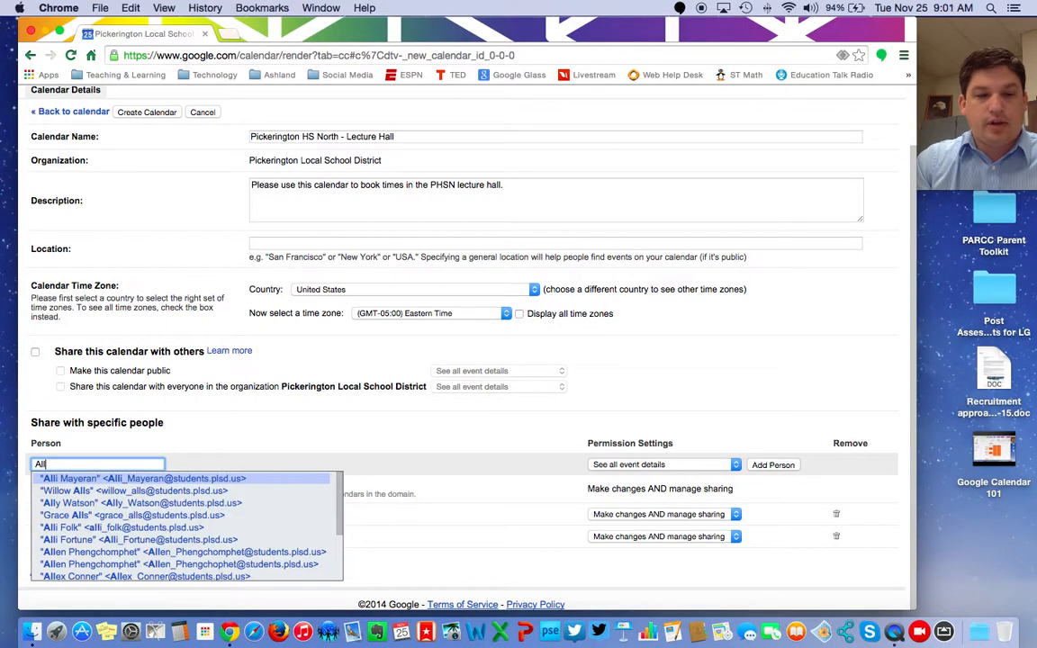
key("BackSpace")
key("BackSpace")
key("BackSpace")
type("PH")
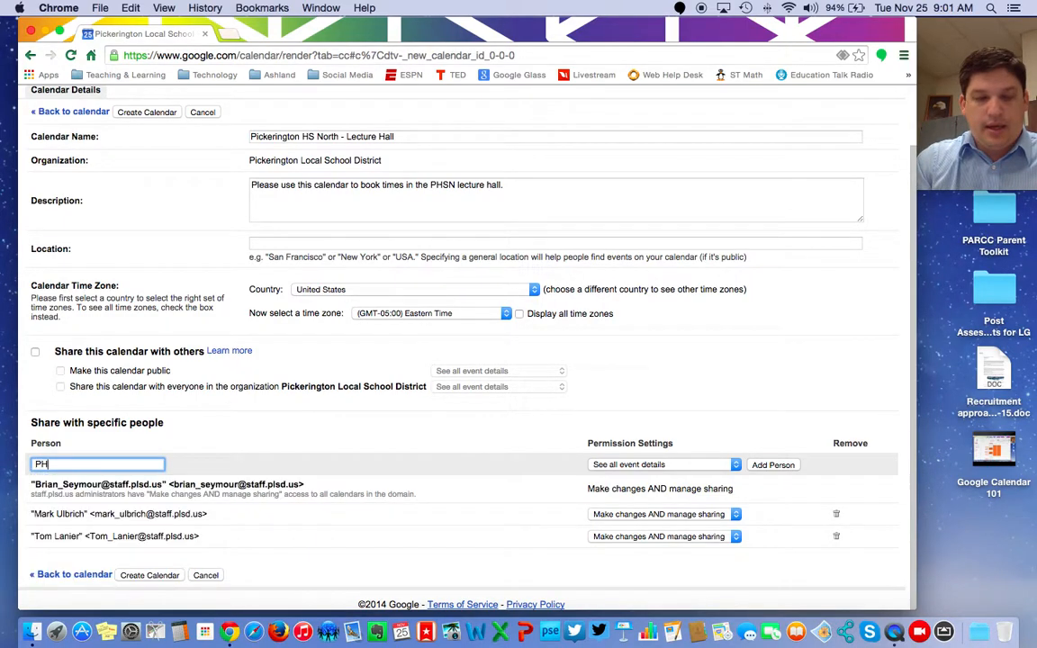
type("SN All")
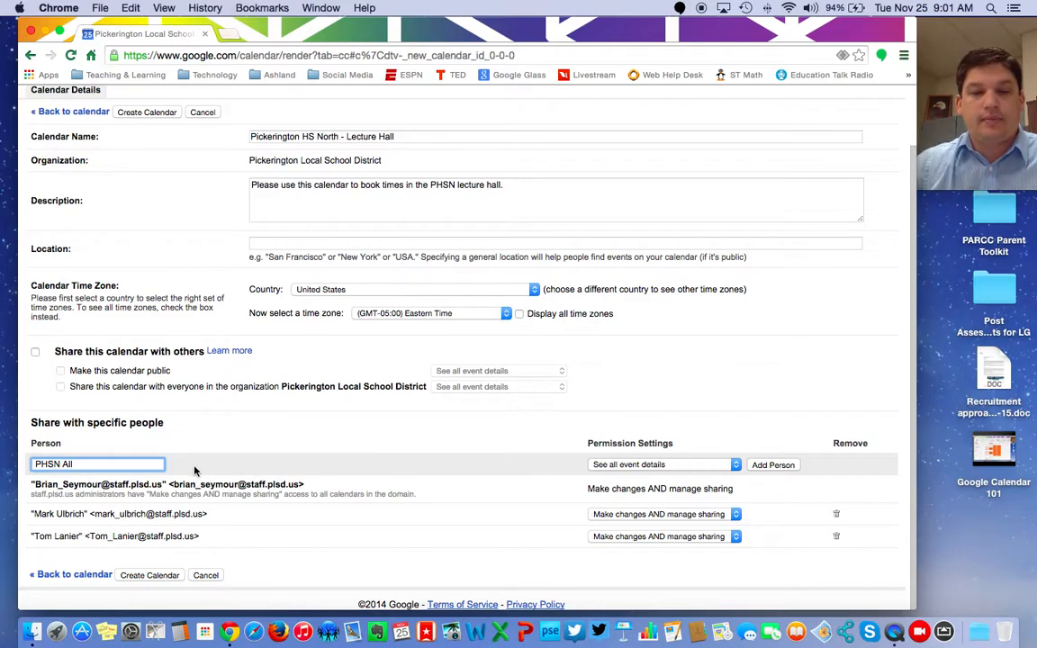
key("BackSpace")
key("BackSpace")
key("BackSpace")
key("BackSpace")
key("BackSpace")
key("BackSpace")
key("BackSpace")
key("BackSpace")
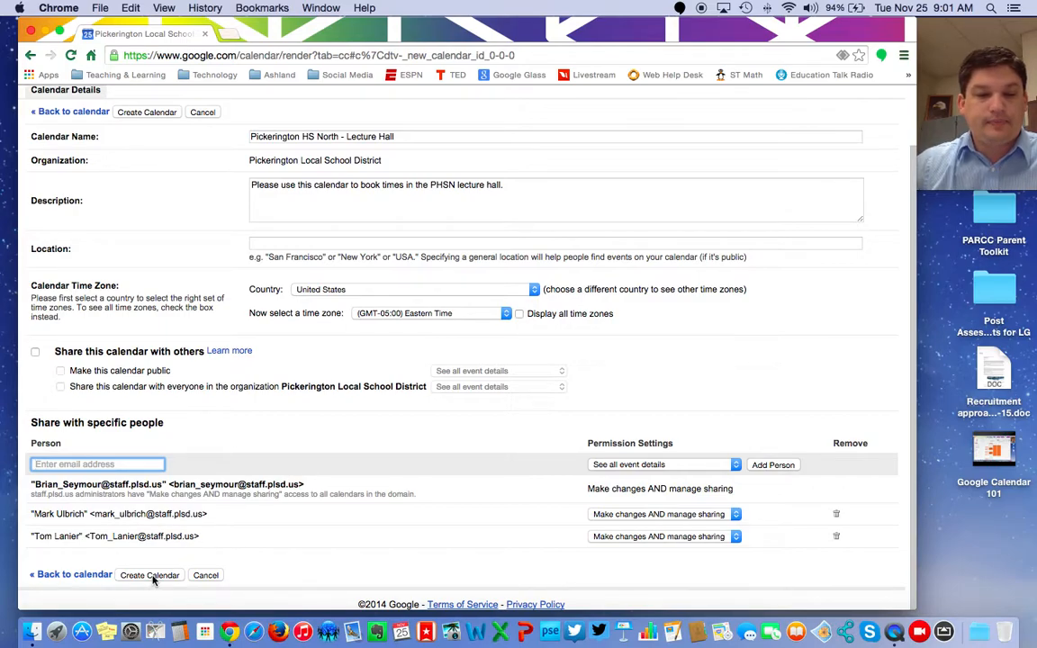
- Create the lecture hall calendar and display only that one, hiding the personal and Tasks calendars
left_click(151, 576)
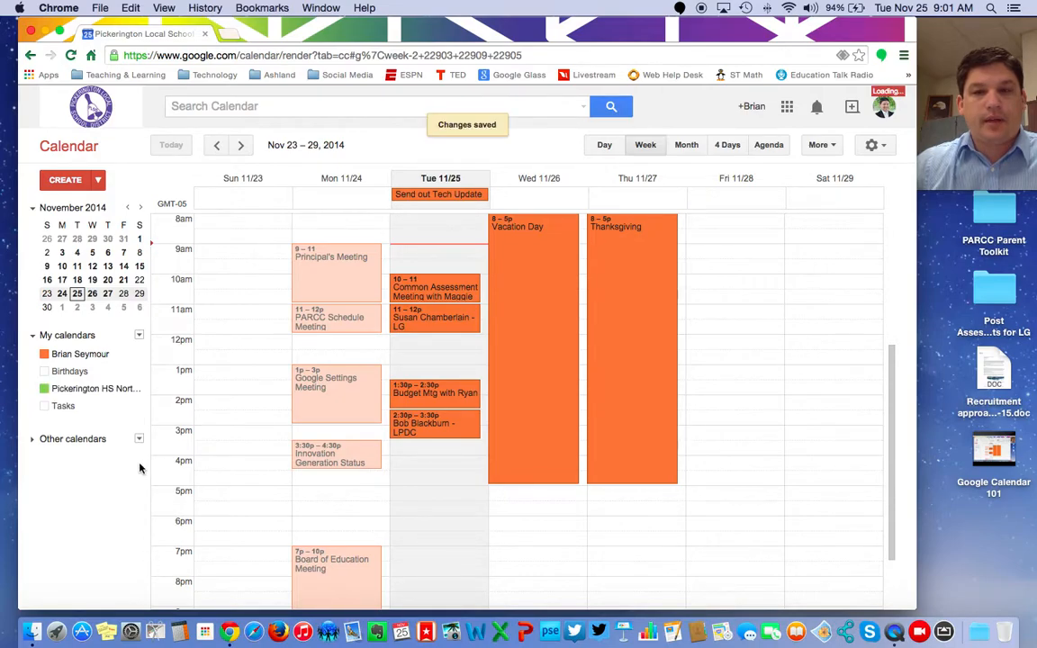
left_click(45, 355)
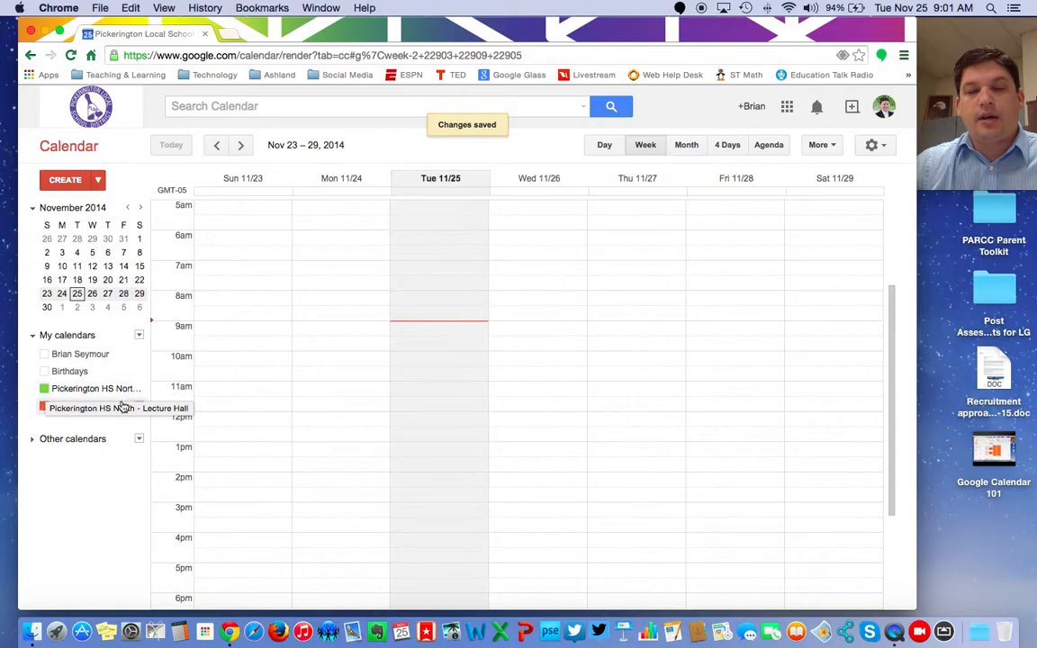
left_click(124, 406)
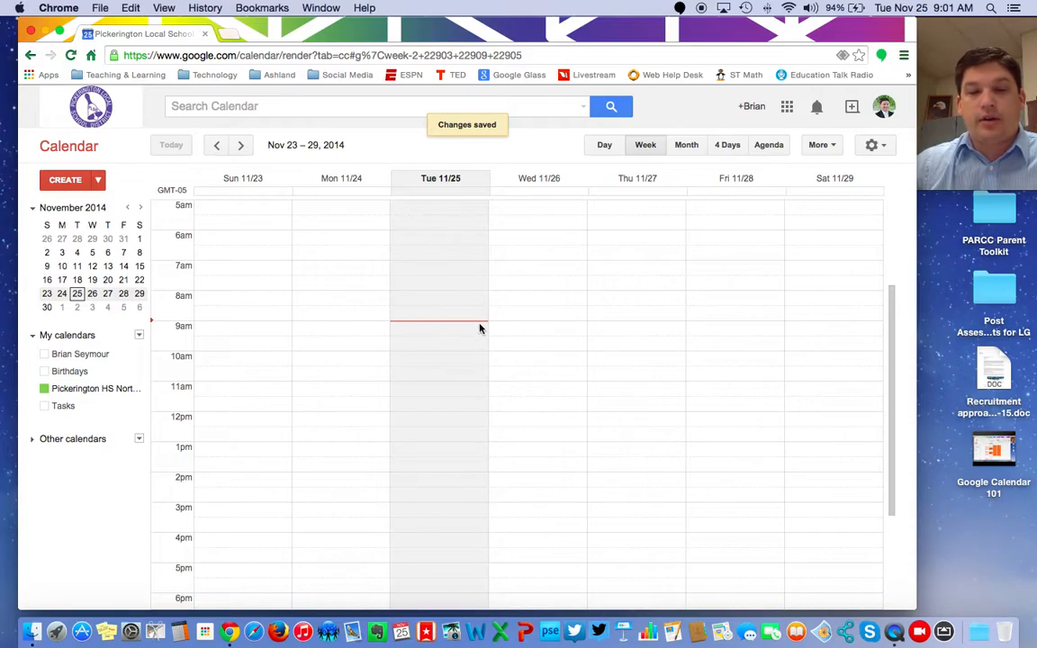
- Start an event titled "Technology Meeting" on the lecture hall calendar for Wednesday 12/10/2014, 9:00am to 10:00am
left_click(240, 145)
left_click(240, 145)
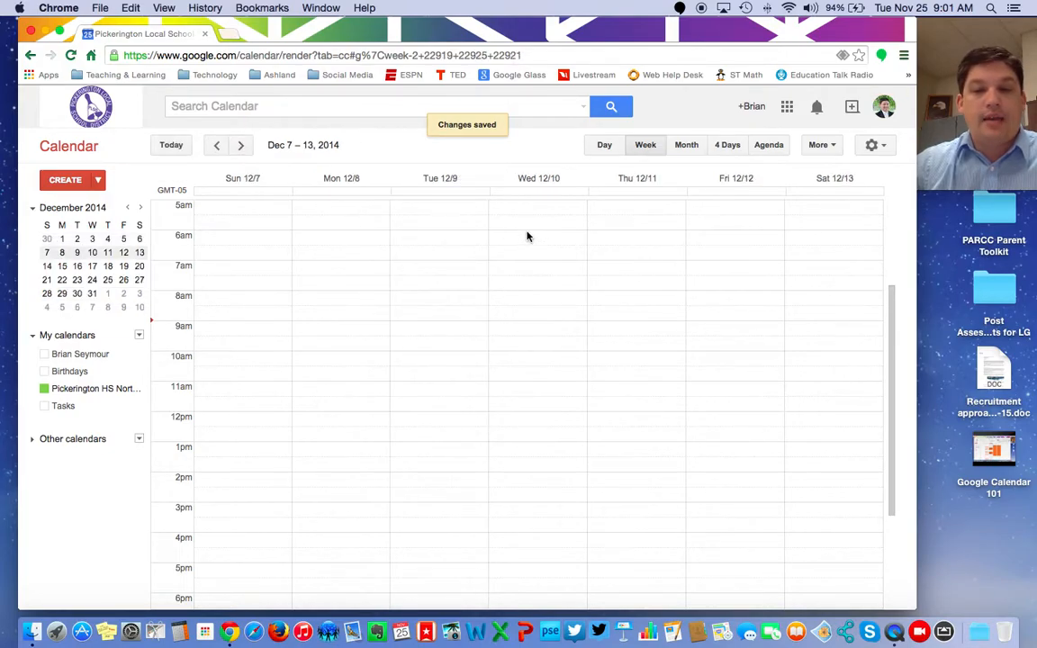
left_click(525, 326)
left_click(525, 326)
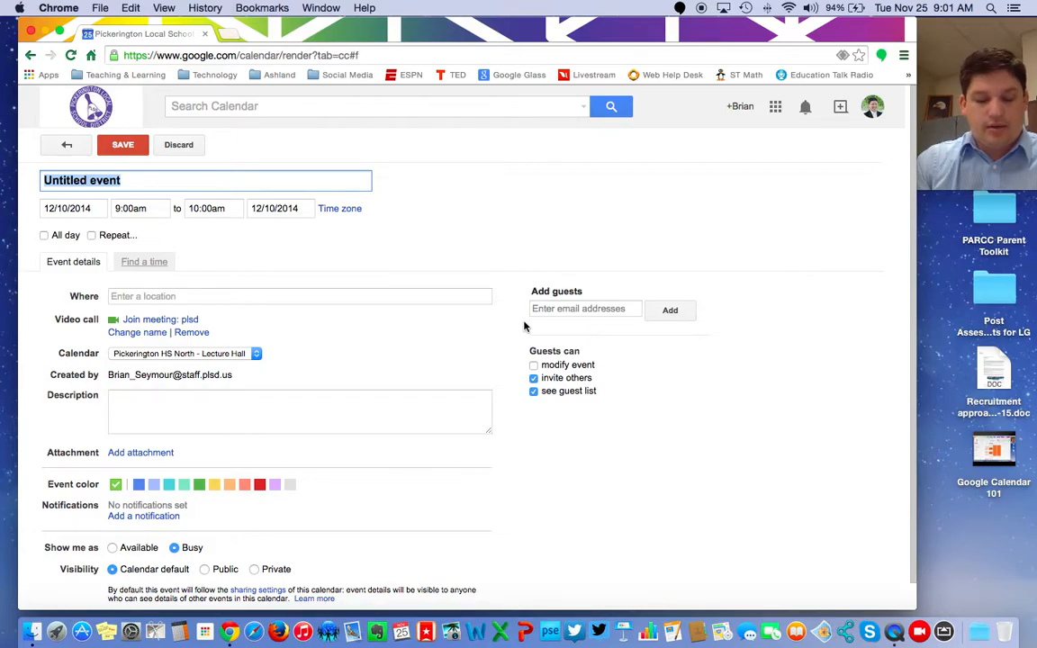
type("Technology Meeting")
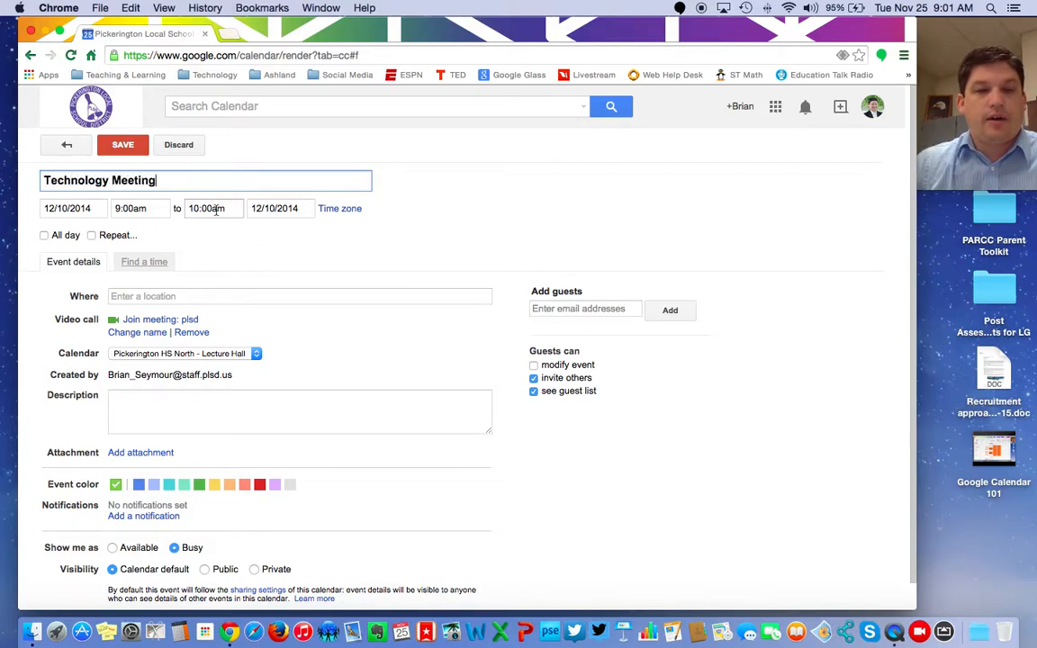
- Set the Technology Meeting's end time to 12:00pm and save the event to the lecture hall calendar
left_click(217, 209)
left_click(226, 312)
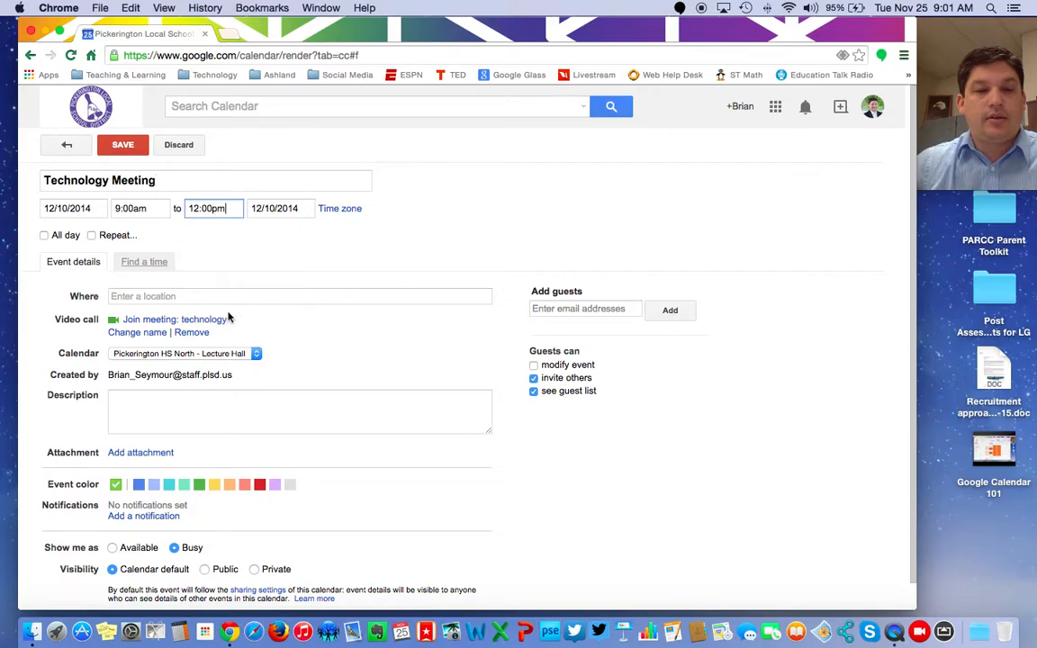
scroll(483, 351, "down", 2)
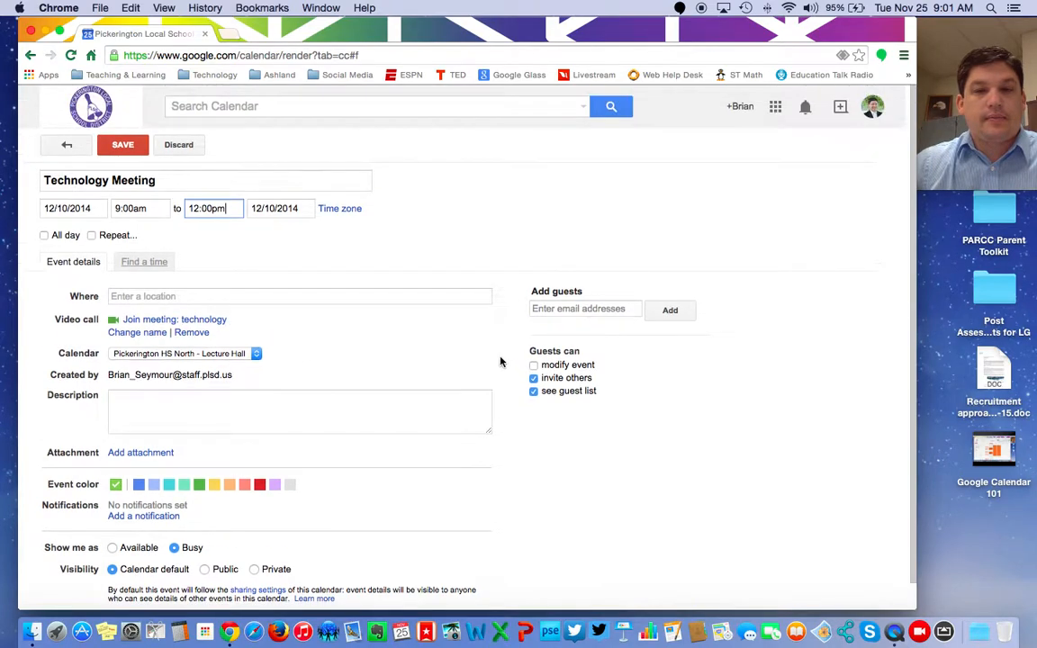
left_click(117, 142)
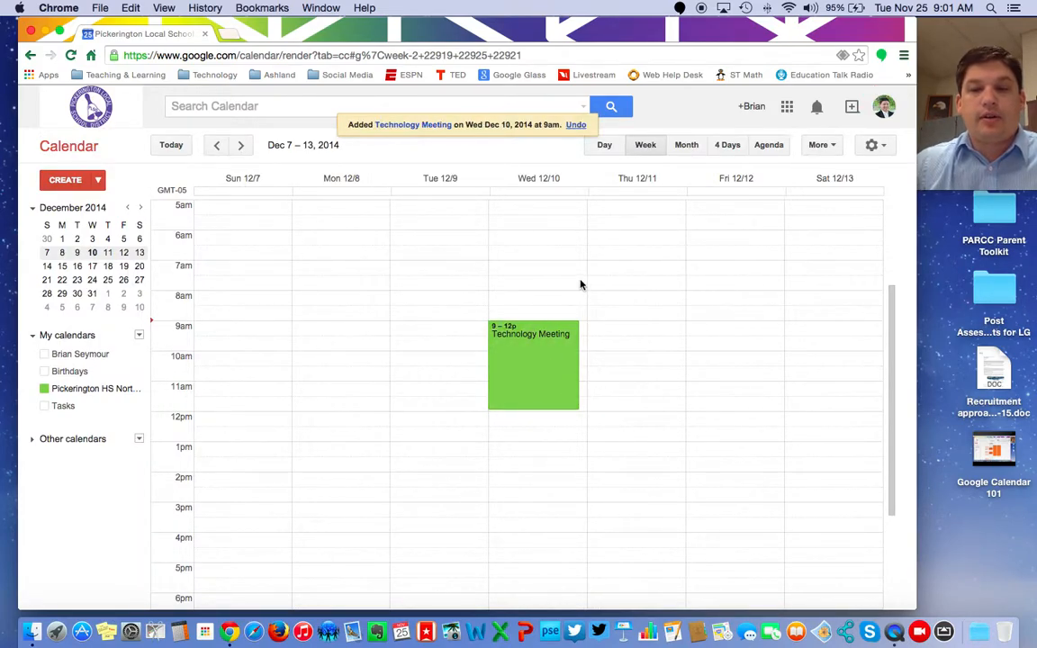
- Display the personal calendar instead of the lecture hall calendar, toggling the lecture hall bookings on and off over it to compare them
left_click(44, 389)
left_click(45, 354)
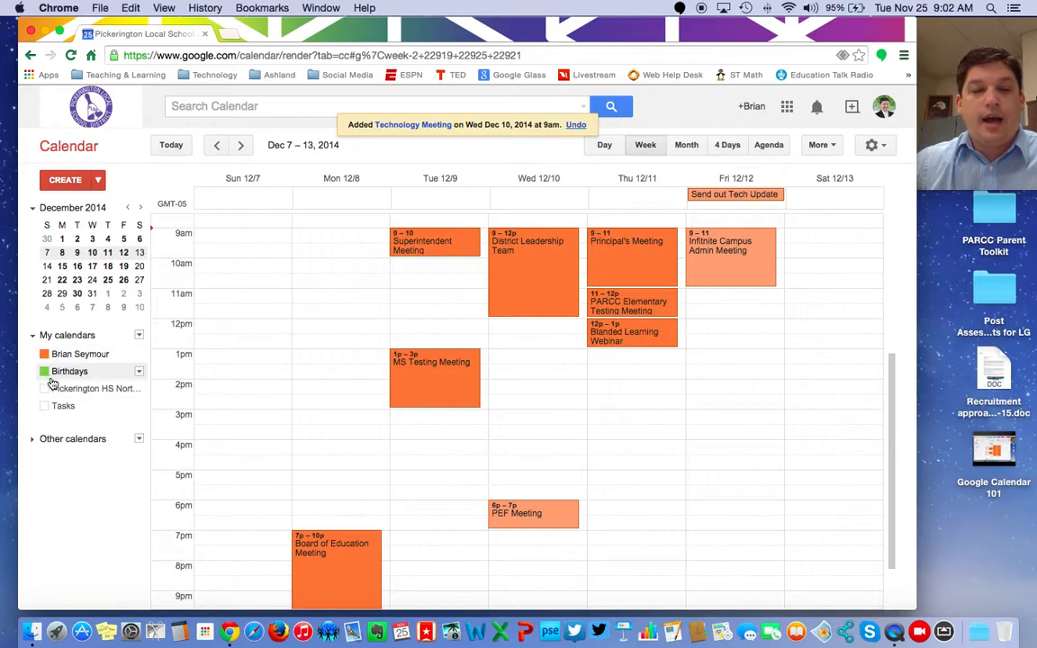
left_click(45, 388)
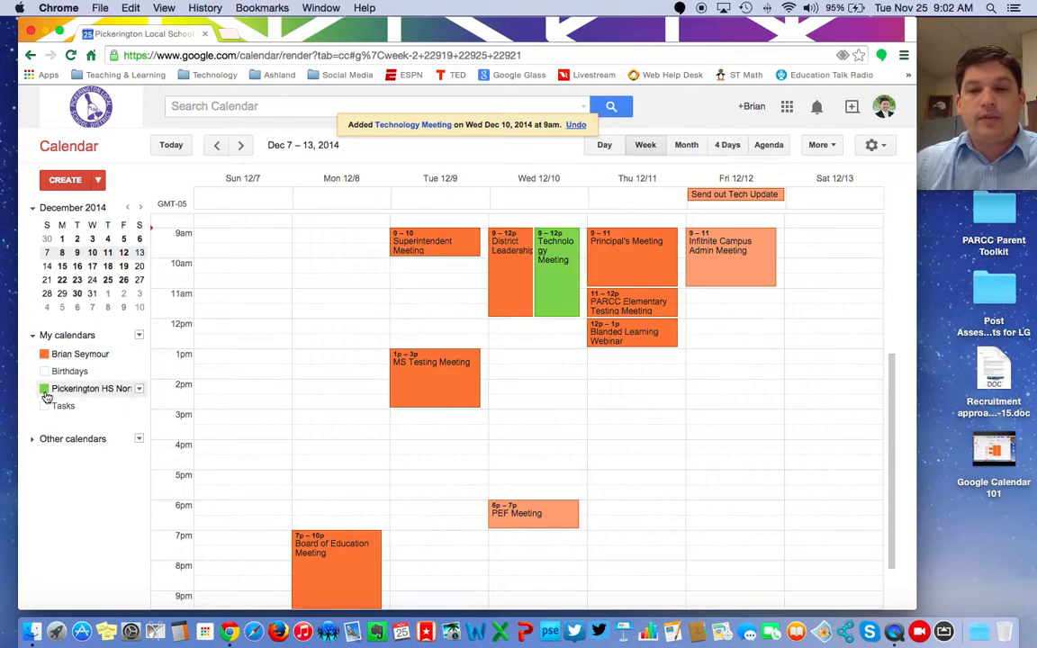
left_click(44, 391)
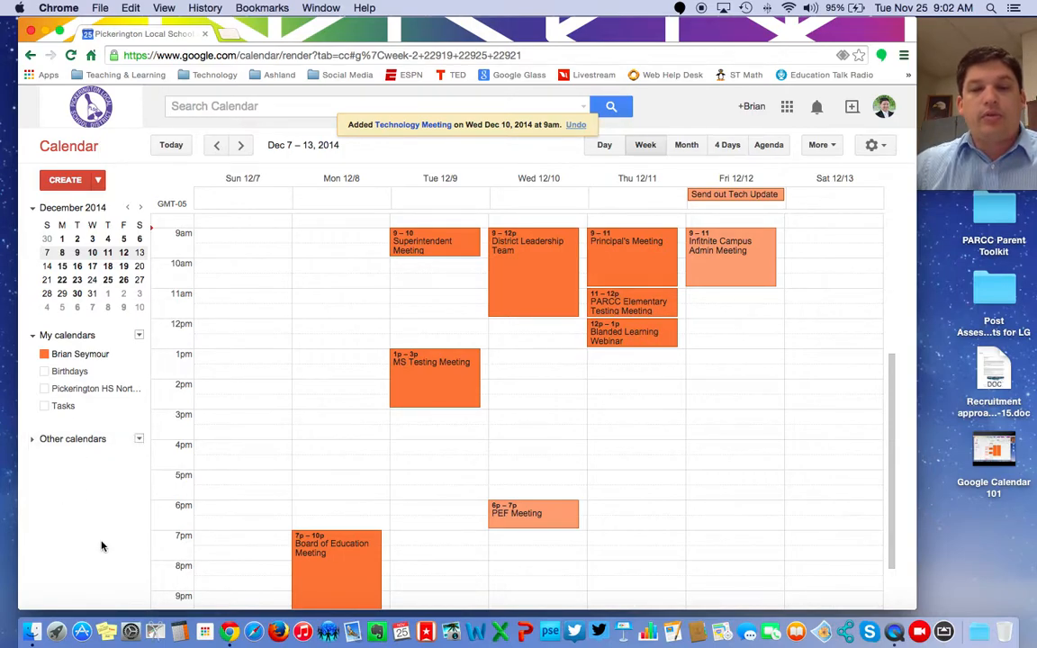
left_click(44, 390)
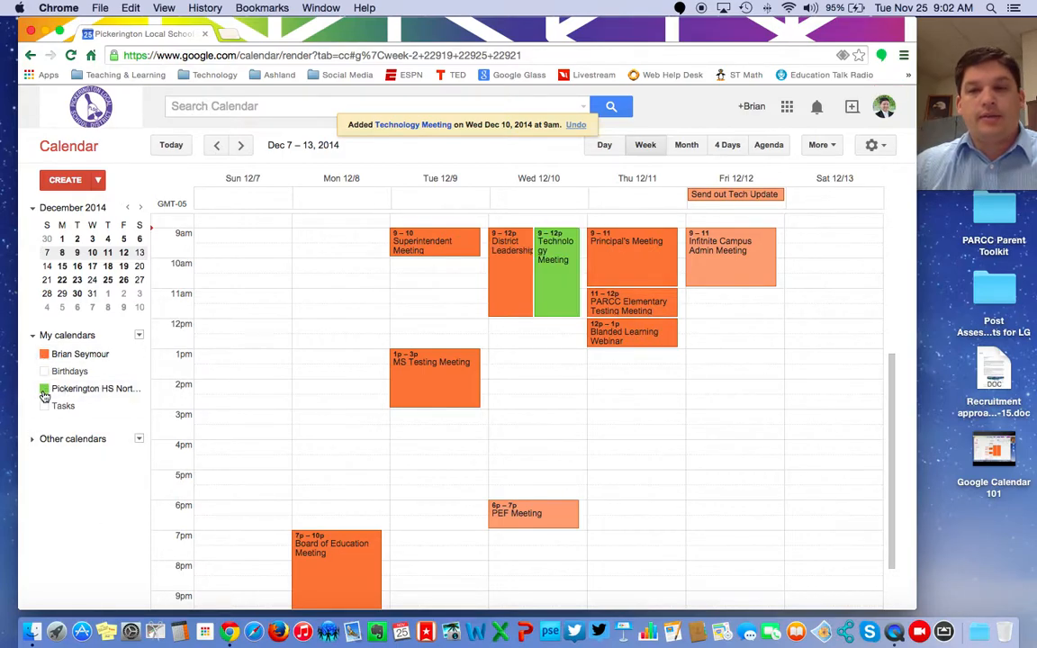
left_click(44, 392)
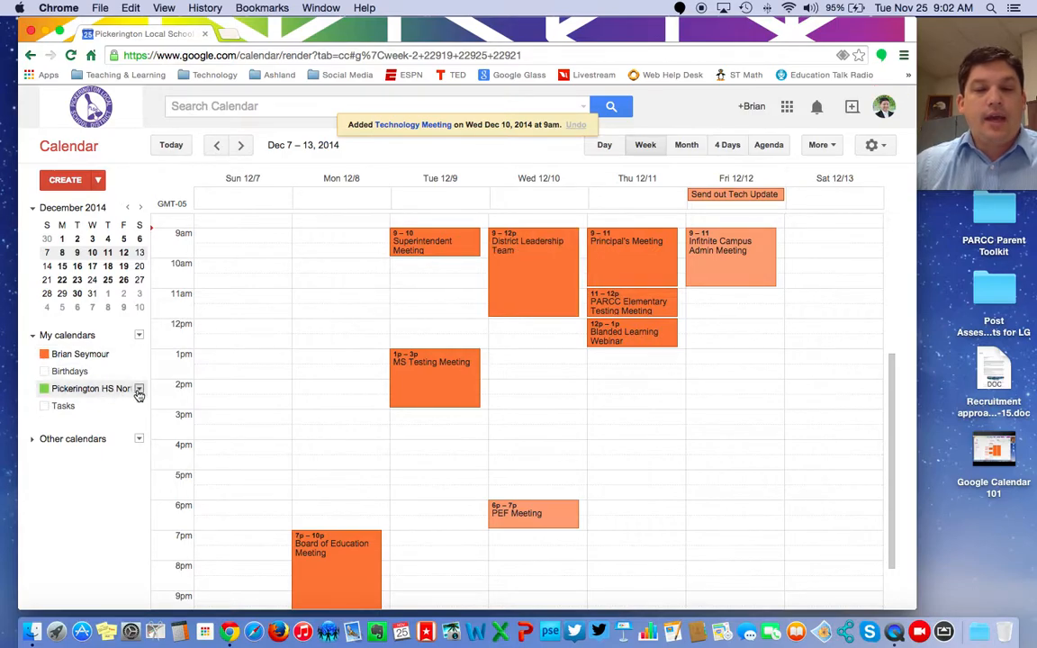
- Remove both added staff members from the lecture hall calendar's sharing list and save the changes
left_click(139, 390)
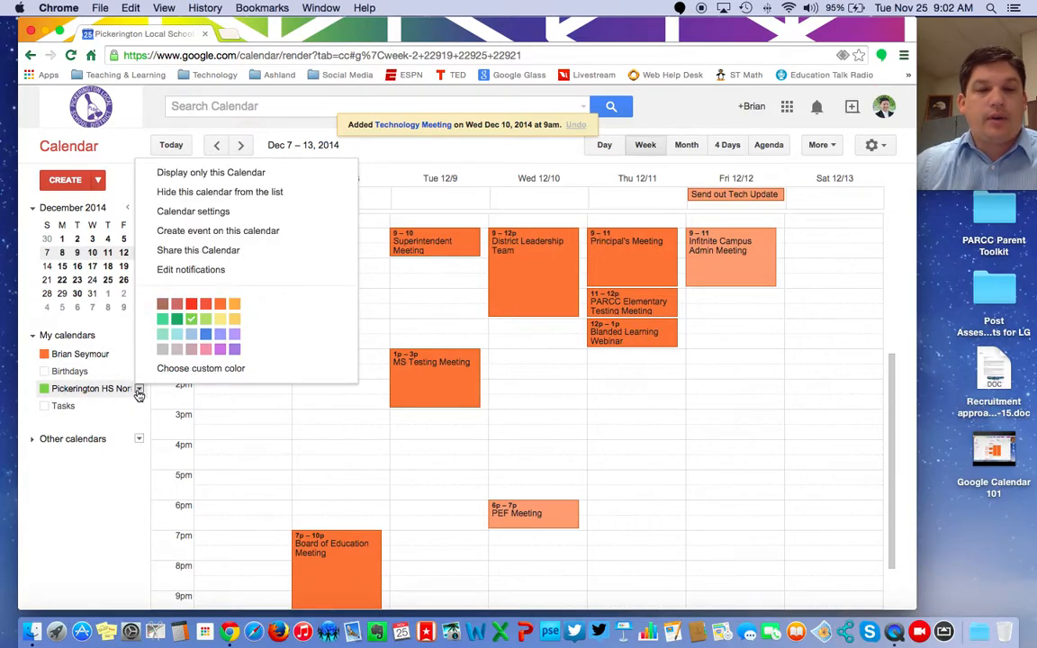
left_click(192, 213)
scroll(746, 486, "down", 5)
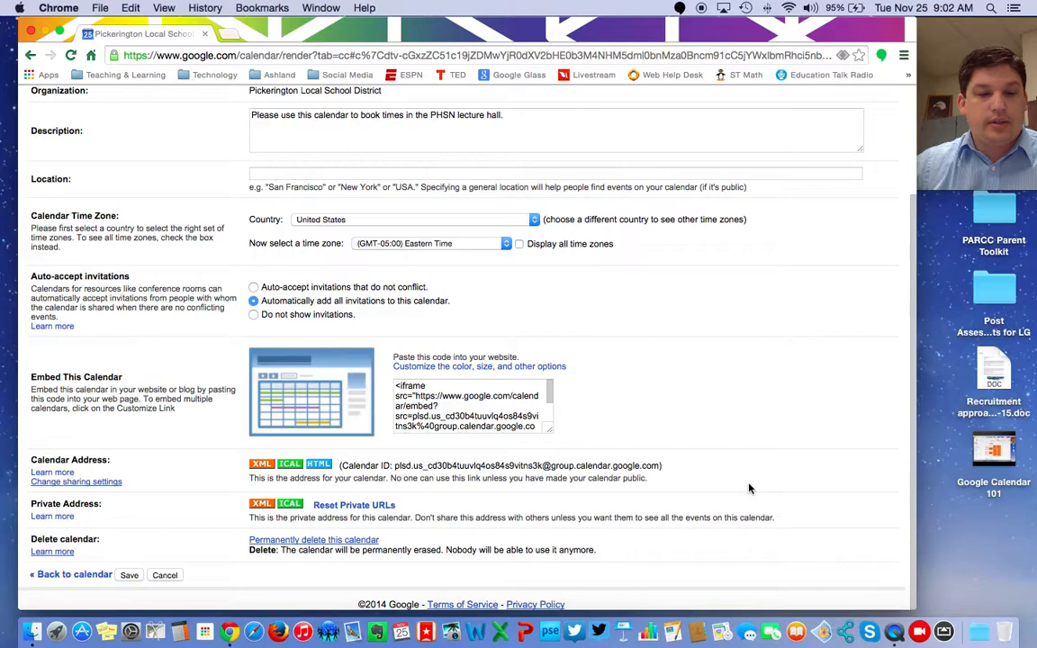
scroll(748, 489, "up", 5)
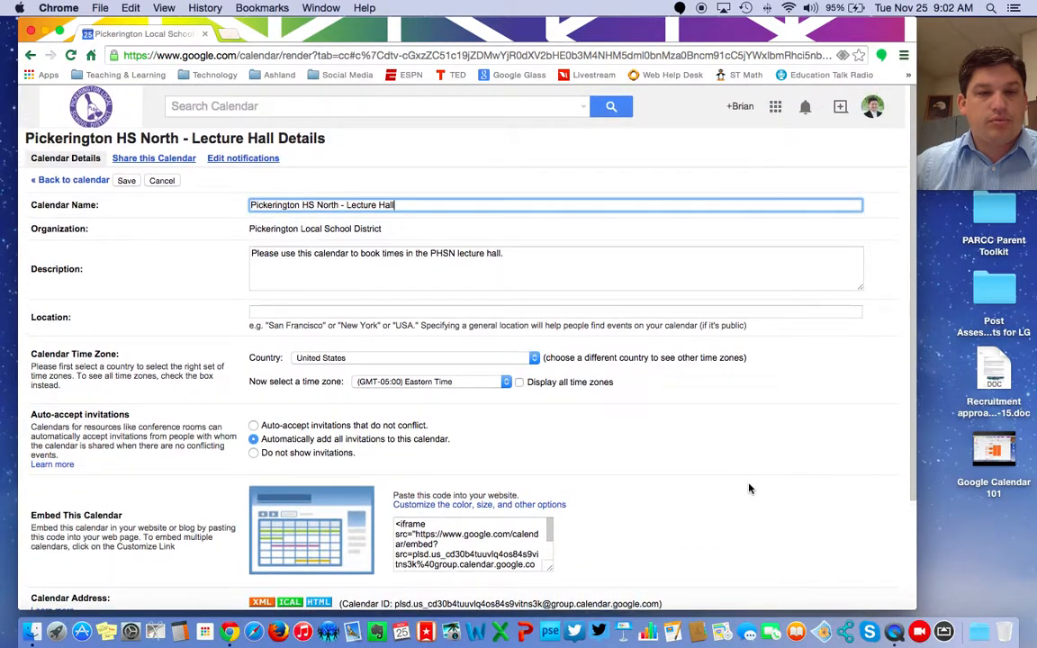
left_click(153, 158)
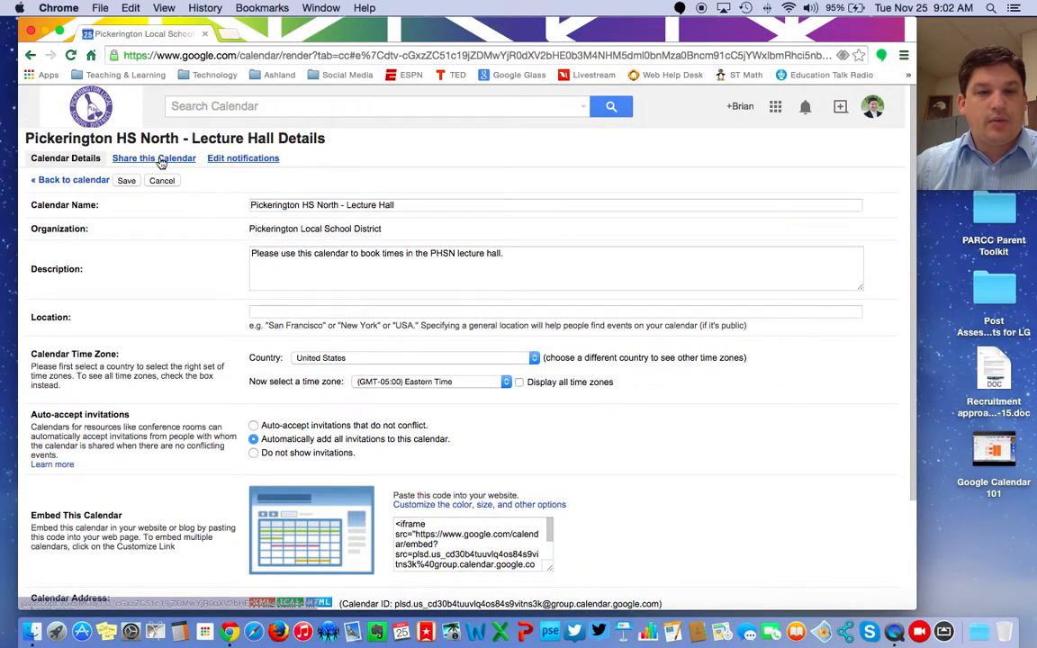
left_click(847, 343)
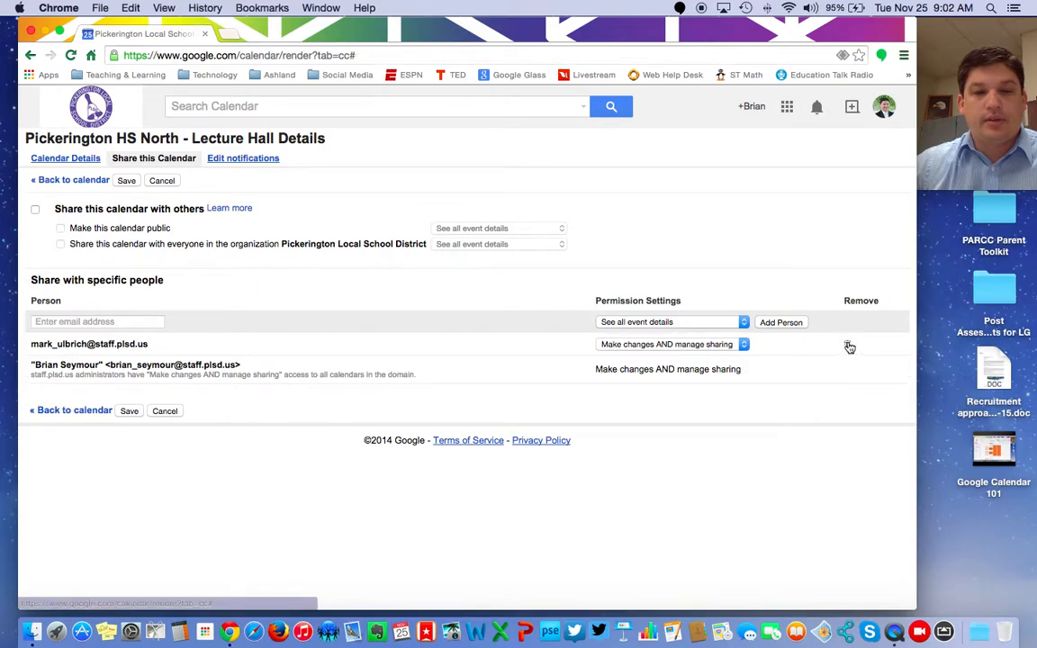
left_click(847, 348)
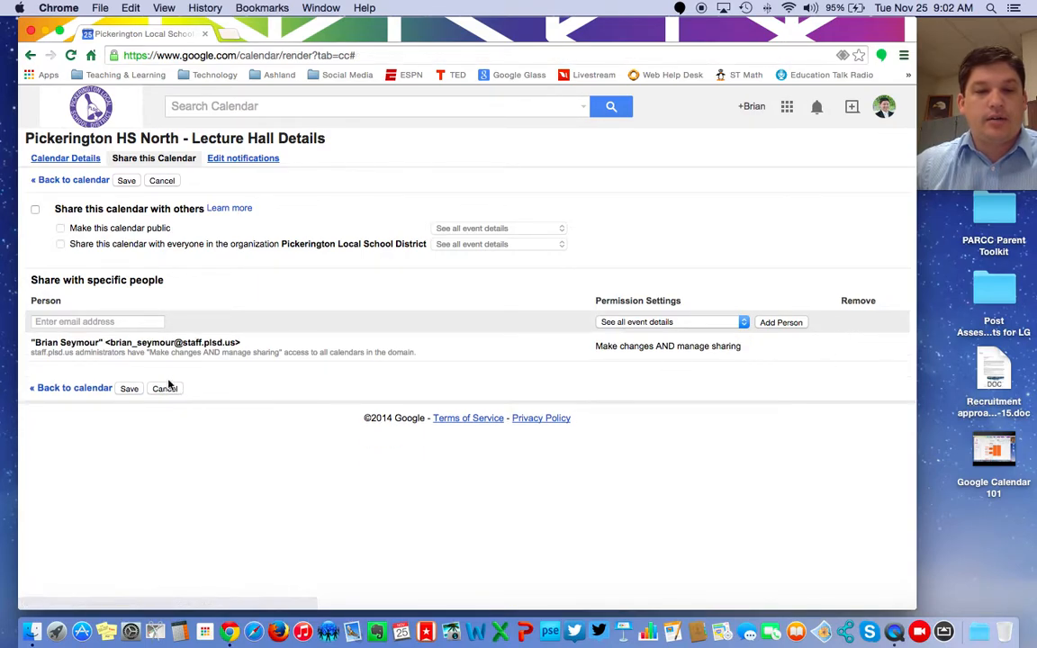
left_click(129, 389)
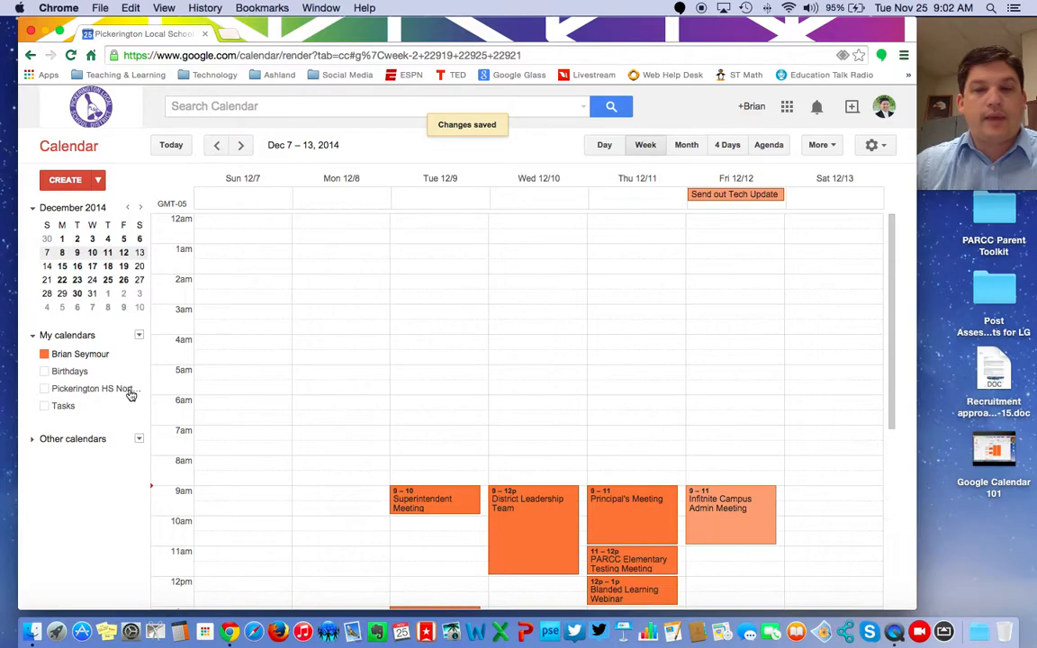
- Show the lecture hall calendar over the personal one, hide it again, and view the week's daytime events
left_click(129, 392)
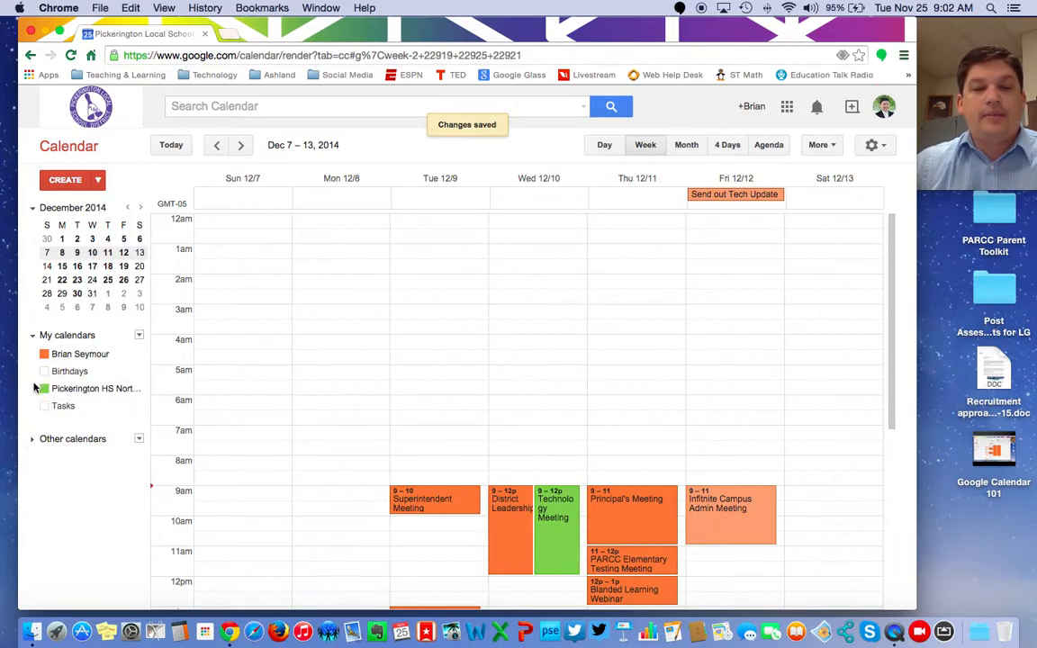
left_click(43, 388)
scroll(493, 402, "down", 5)
scroll(494, 402, "down", 2)
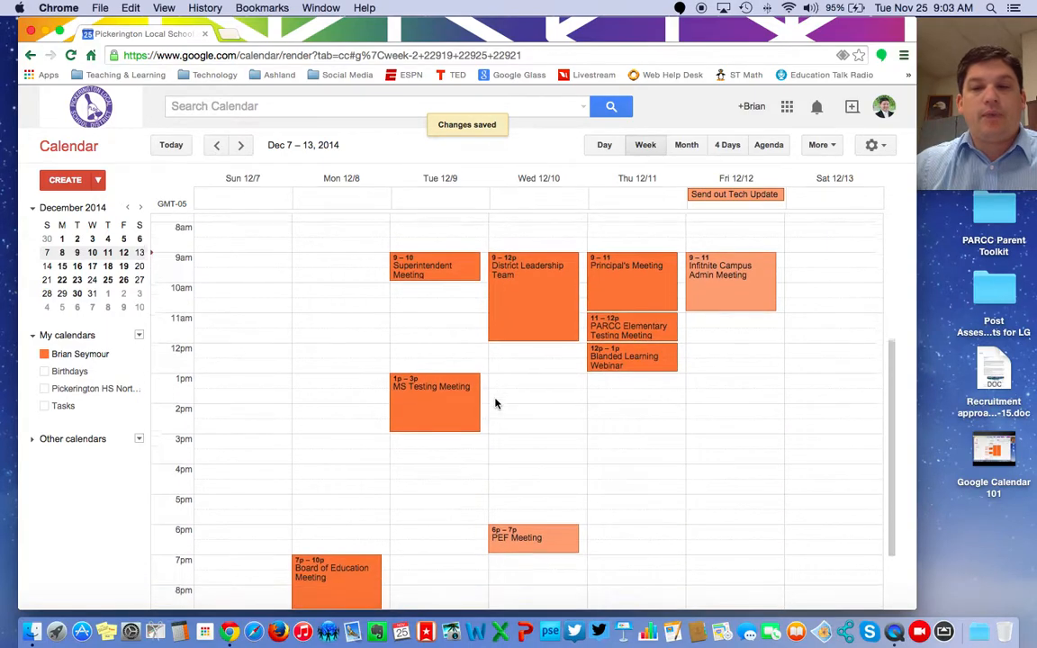